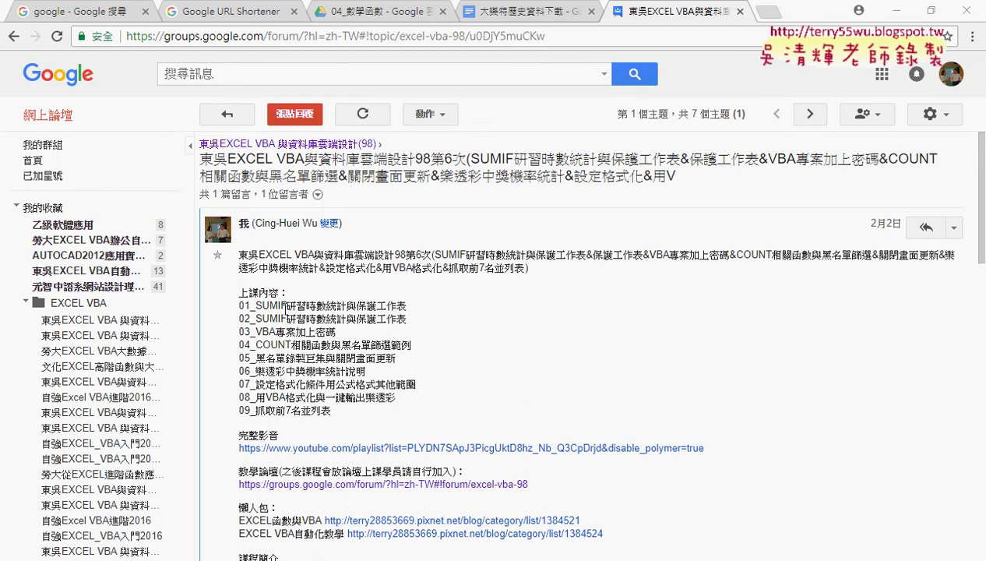
Highlight the topics of lessons 01–06: SUMIF, 保護工作表, password, COUNT, blacklist, 樂透彩
left_click_drag(256, 306, 312, 306)
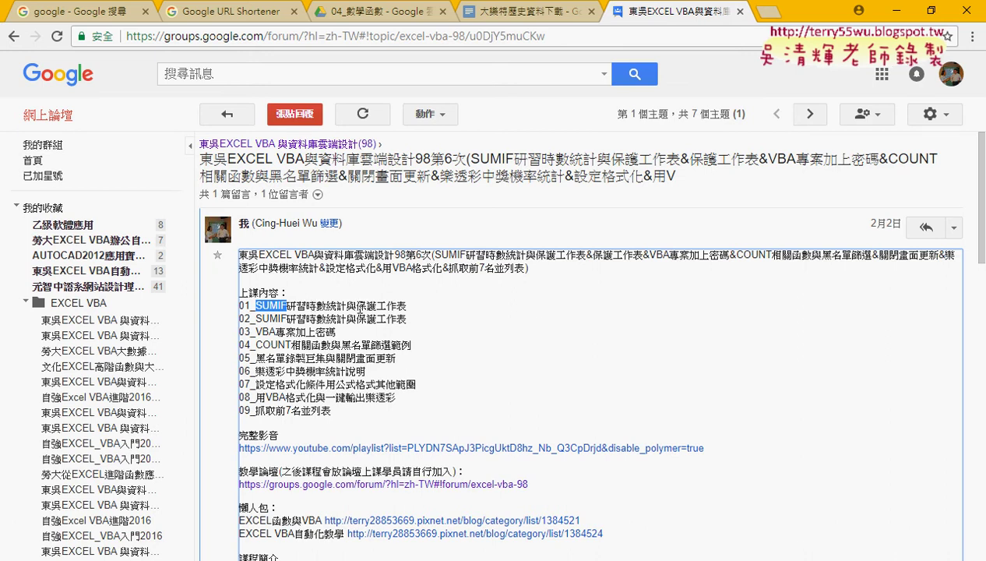
left_click_drag(356, 306, 408, 304)
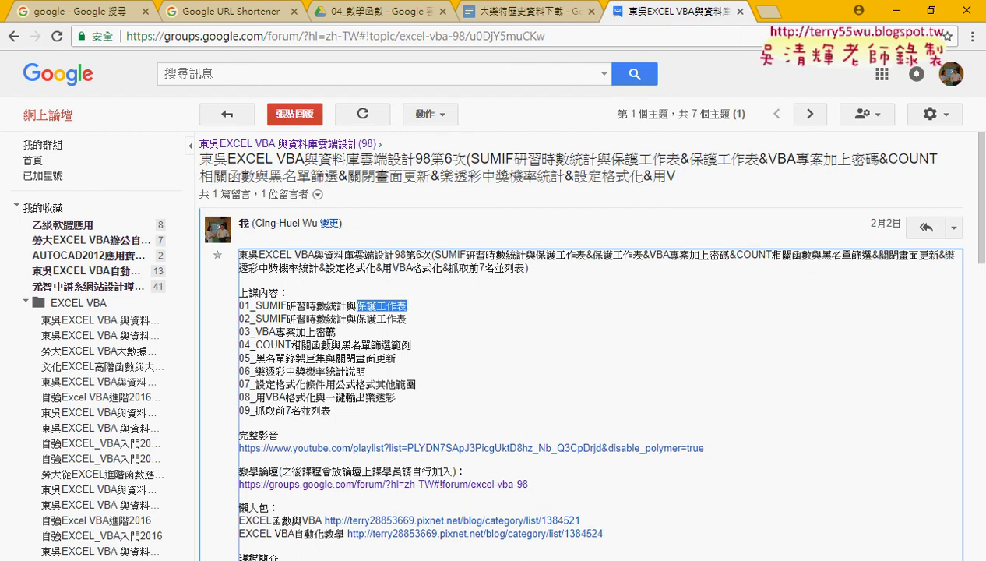
left_click_drag(406, 319, 357, 320)
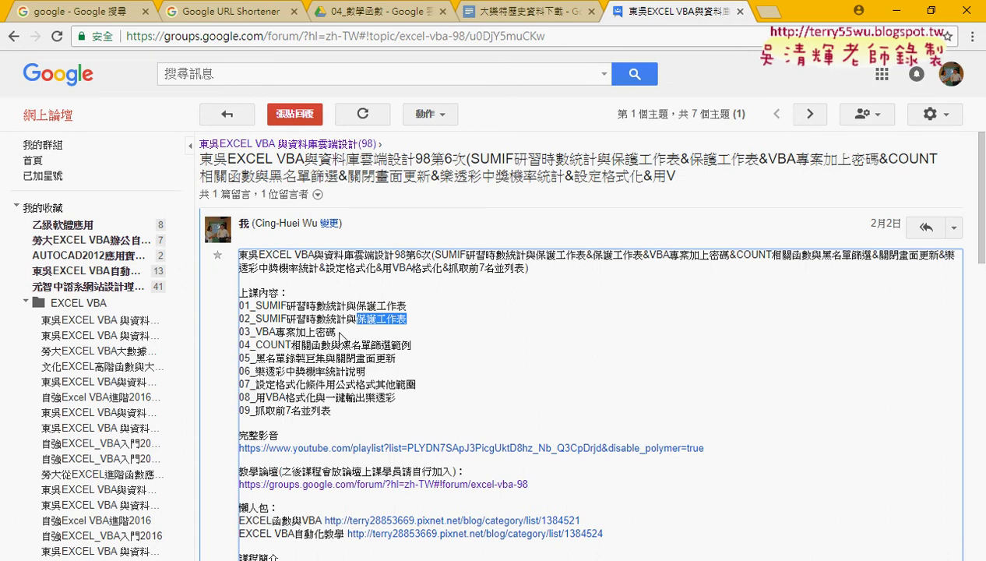
left_click_drag(337, 332, 256, 331)
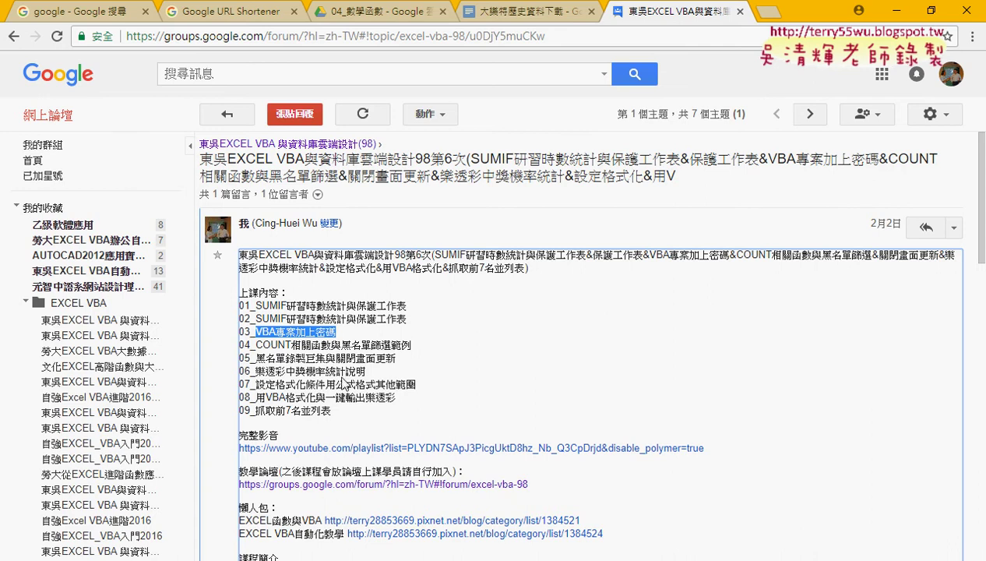
left_click_drag(255, 344, 291, 344)
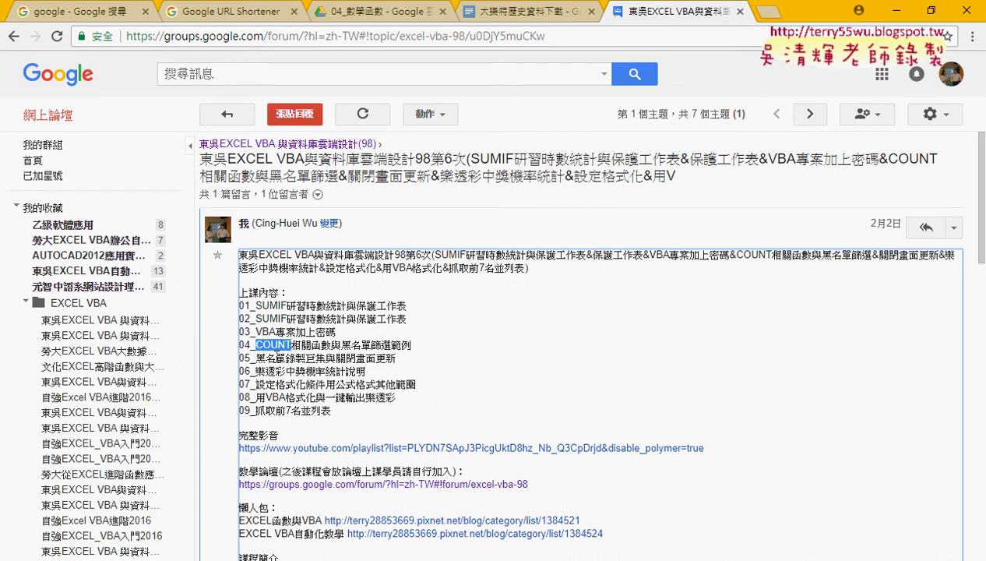
mouse_move(256, 358)
left_mouse_down()
mouse_move(306, 358)
mouse_move(287, 357)
left_mouse_up()
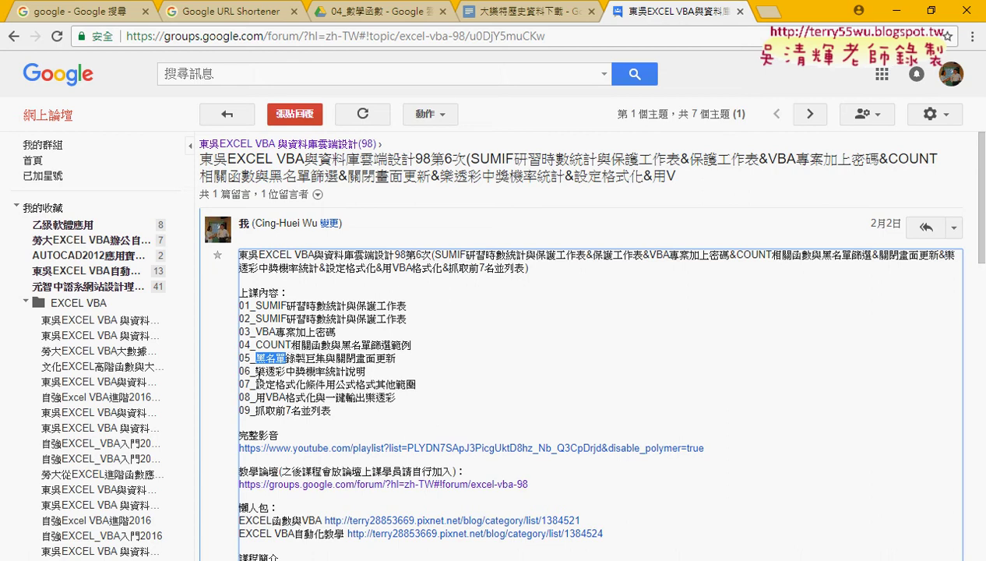
left_click_drag(255, 371, 286, 371)
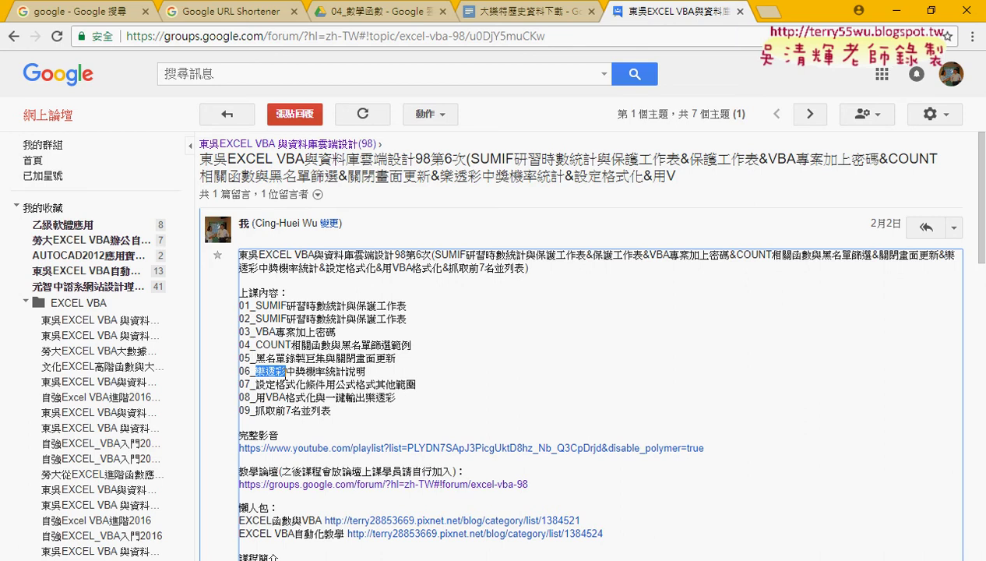
Open the lotto-8 link from the Big Lotto download notes in a new tab
left_click(518, 15)
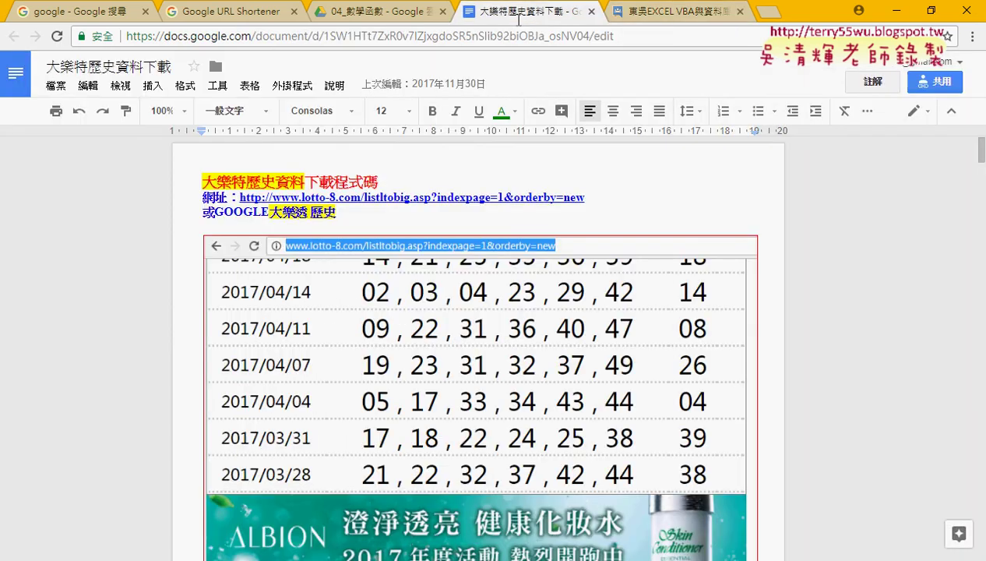
left_click(485, 199)
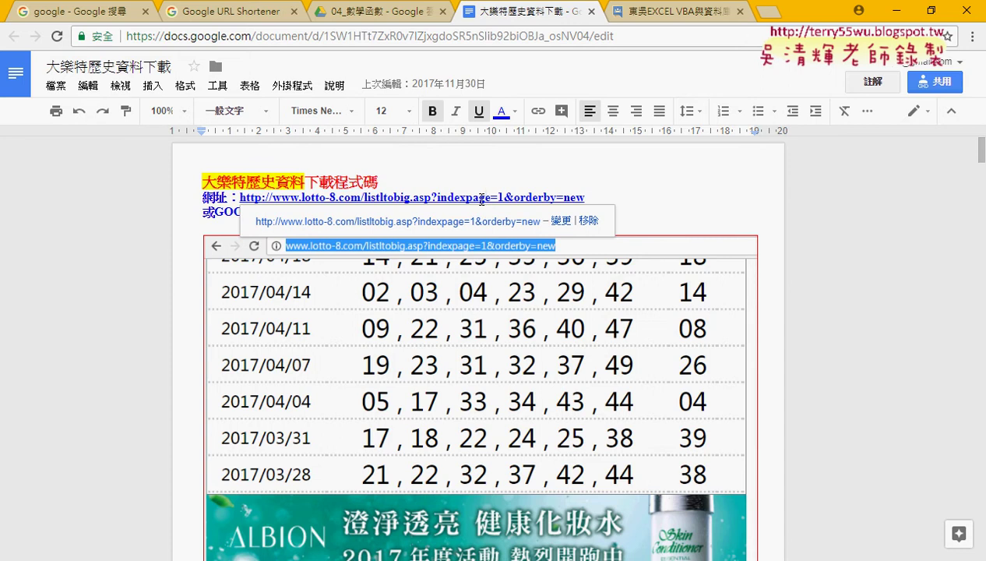
left_click(399, 177)
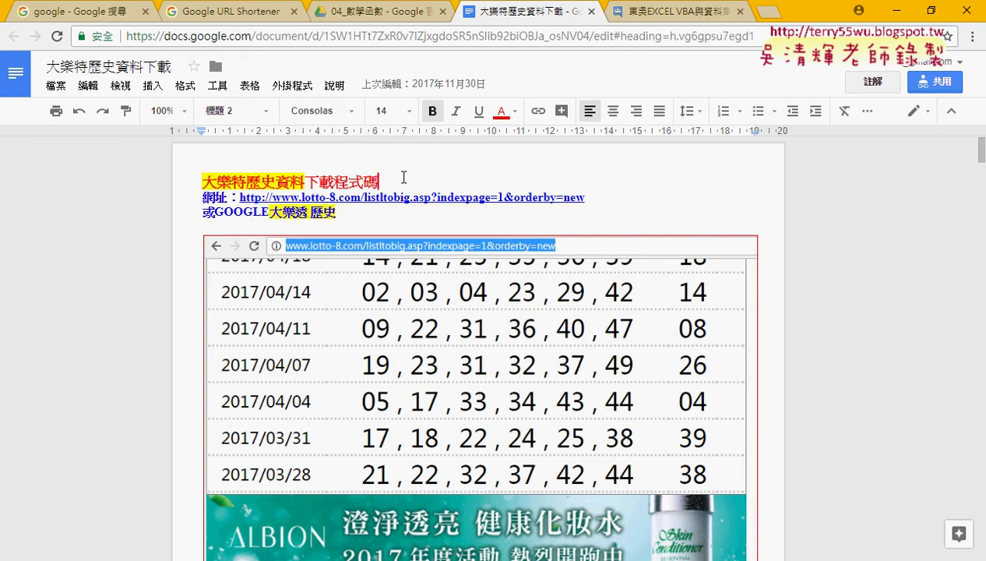
left_click_drag(341, 212, 276, 217)
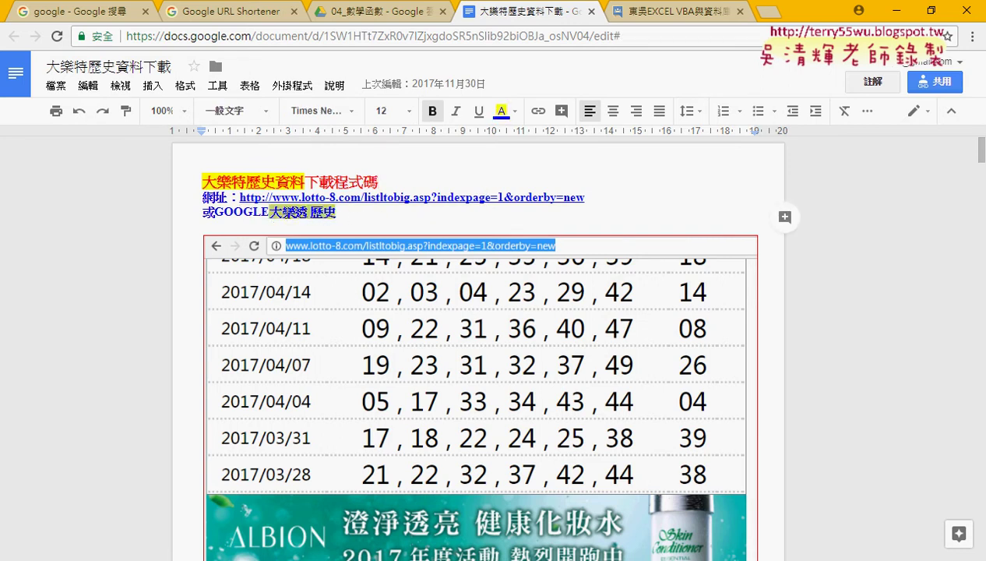
left_click(397, 197)
left_click(404, 225)
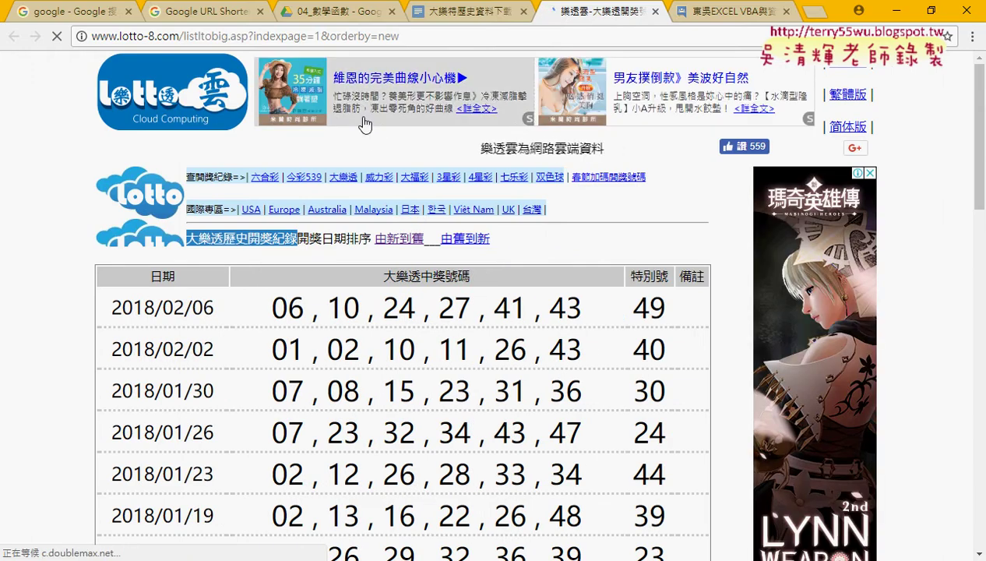
left_click(471, 11)
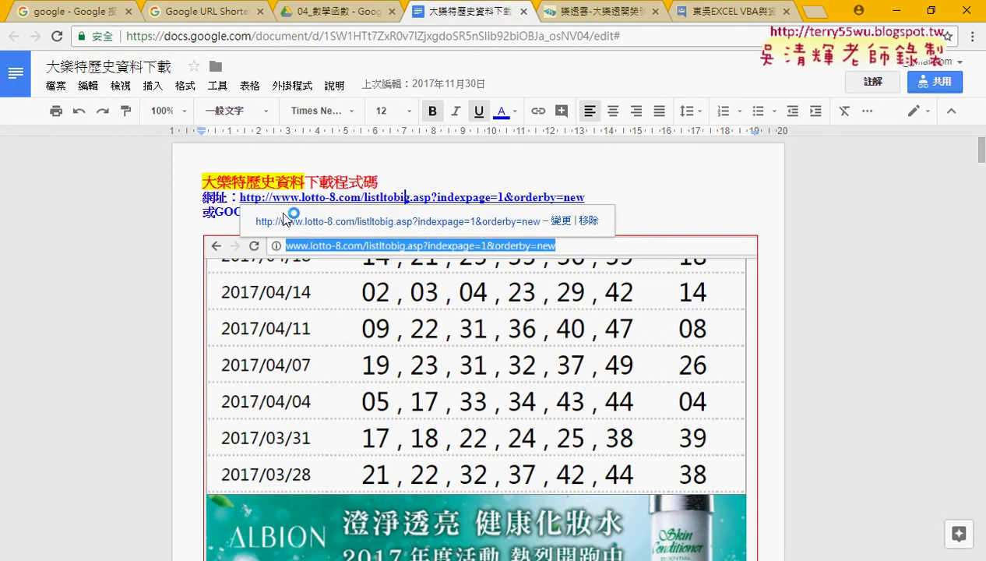
left_click(216, 225)
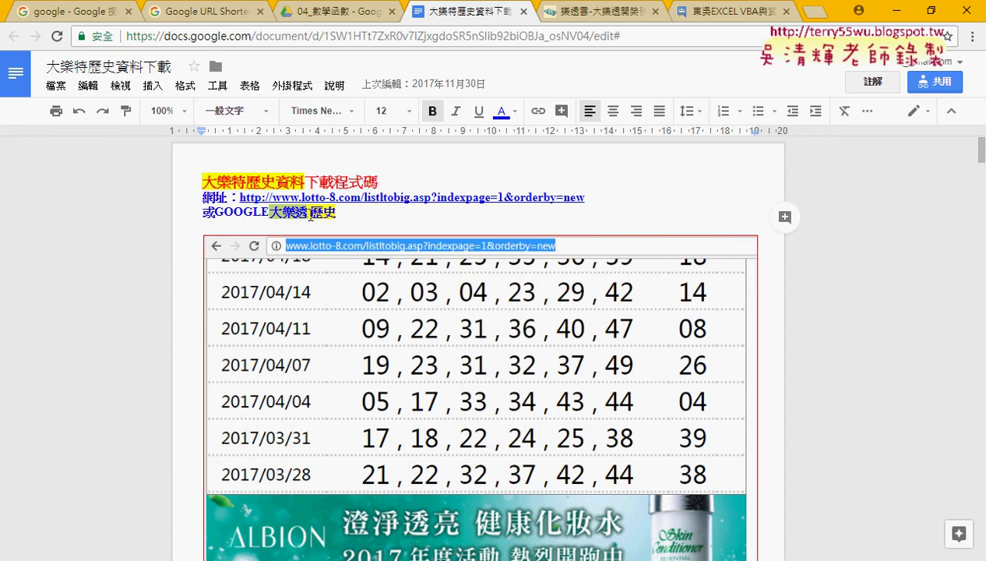
Copy 大樂透 歷史 from the notes and paste it into a new tab's search bar
left_click_drag(270, 216, 337, 212)
key("ctrl+c")
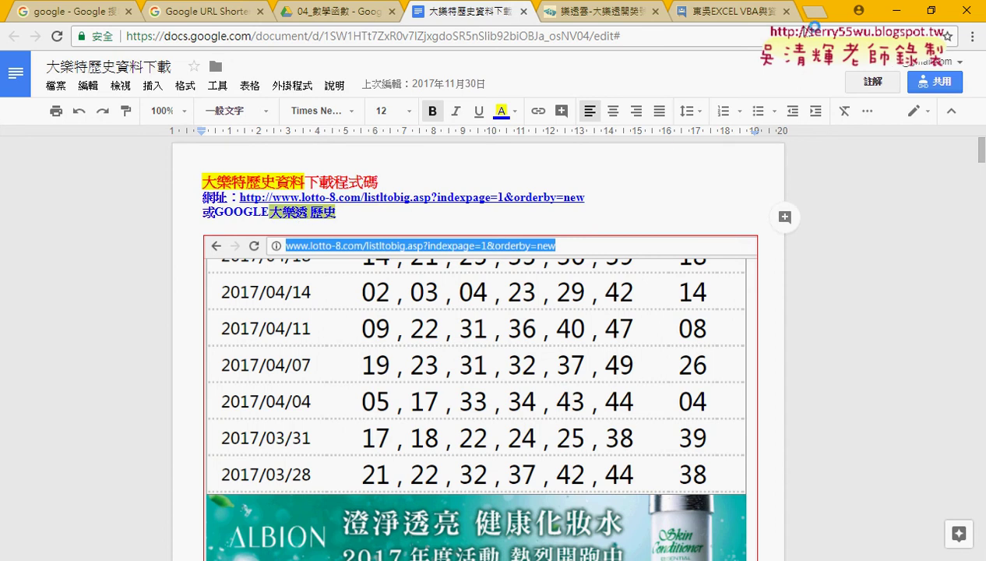
left_click(814, 11)
key("ctrl+v")
Search Google for 大樂透 歷史 and open the 樂透雲-大樂透開獎號碼查詢 result on lotto-8.com
key("Return")
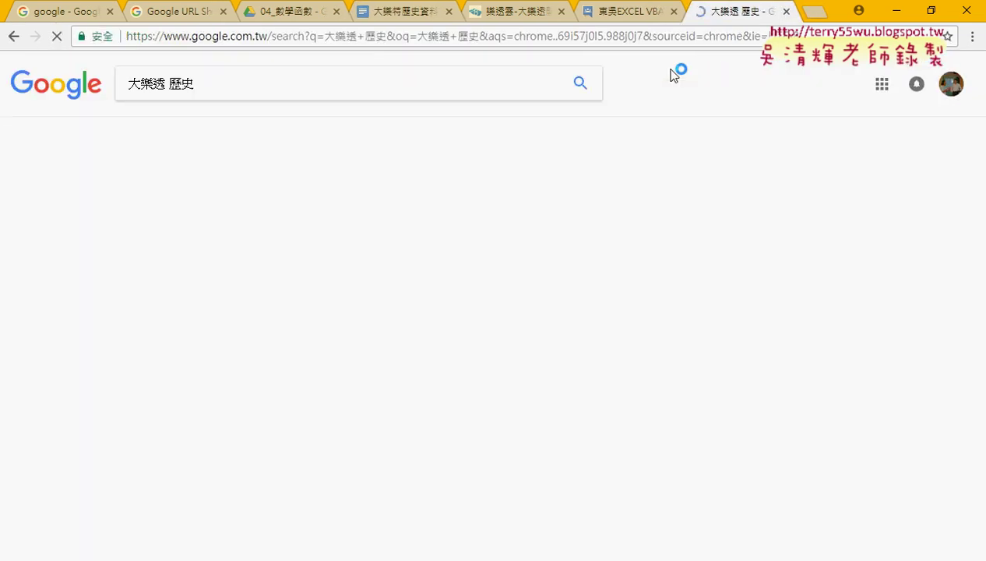
left_click_drag(193, 83, 127, 84)
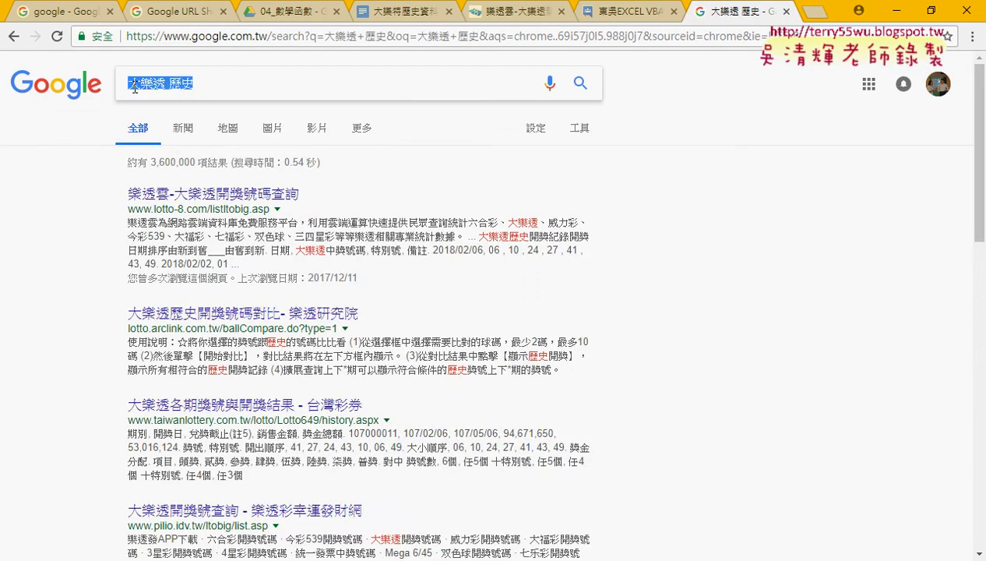
left_click(224, 201)
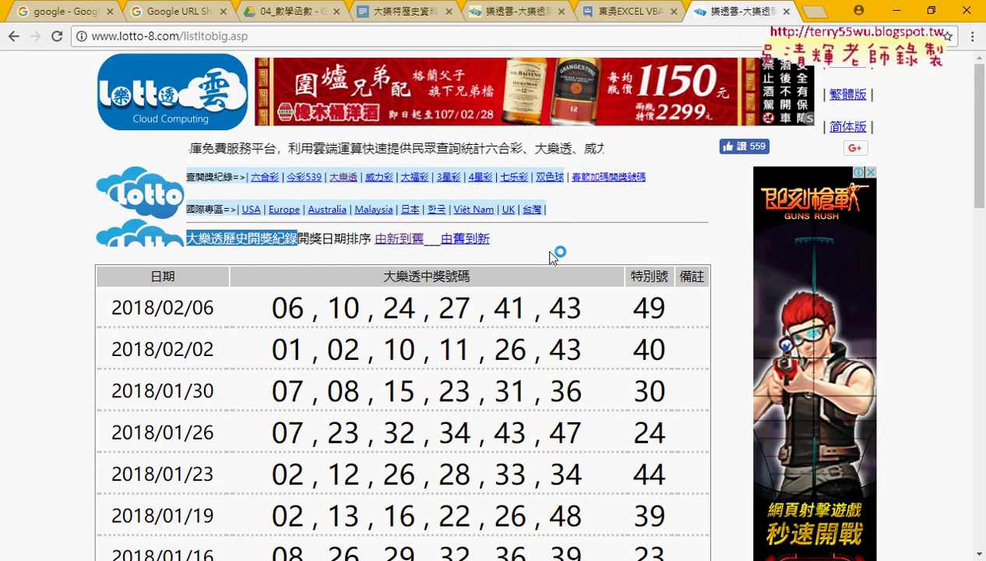
Check the latest 2018/02/06 draw, then load results page 1 (indexpage=1&orderby=new)
left_click_drag(110, 308, 672, 308)
left_click(277, 309)
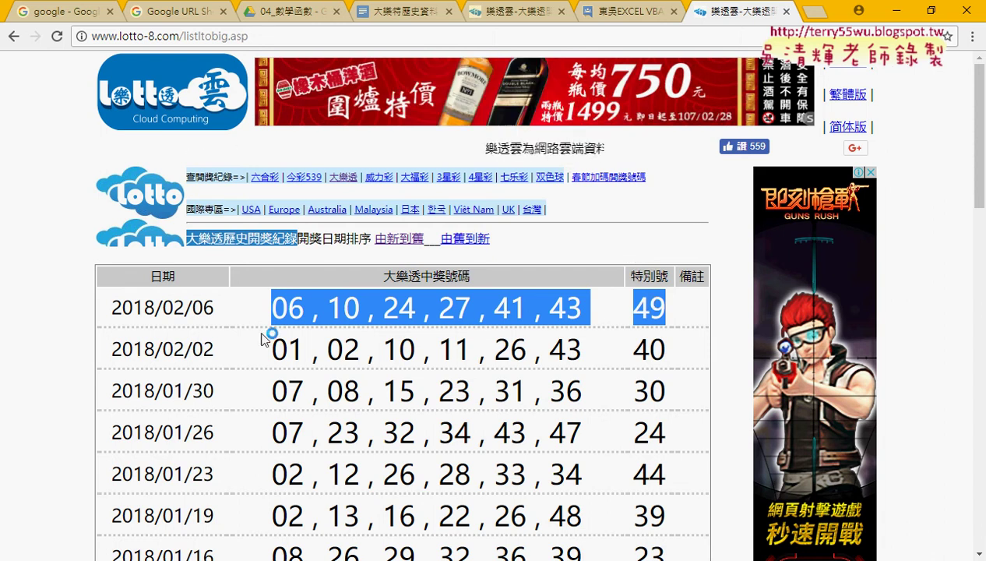
left_click_drag(110, 307, 223, 311)
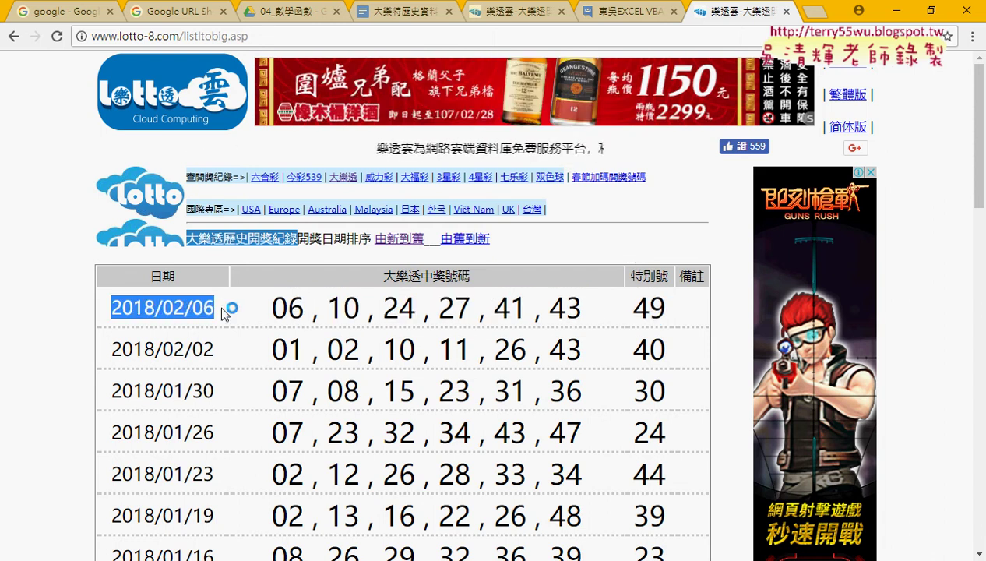
left_click_drag(980, 162, 980, 503)
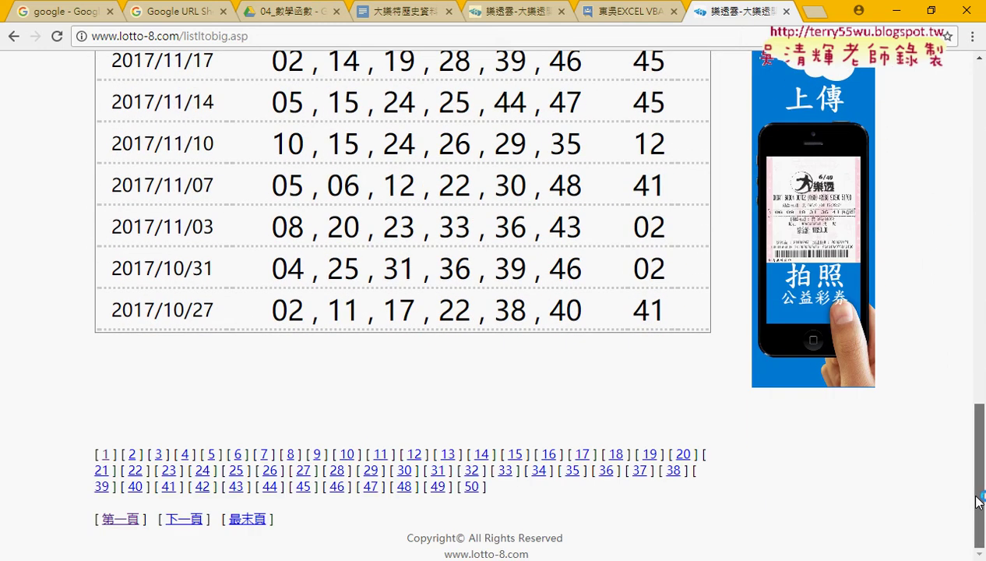
left_click(106, 456)
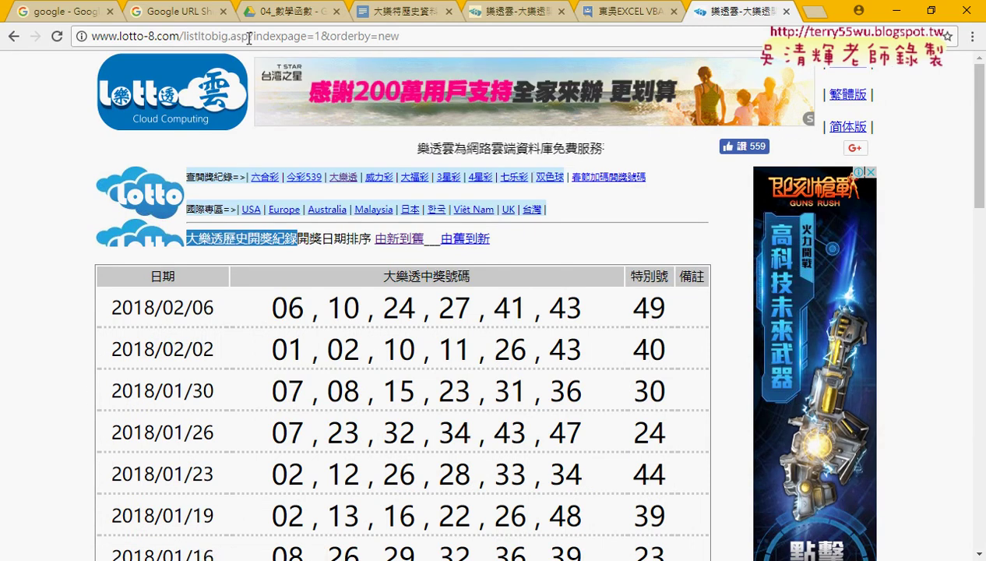
Examine the address parts listltobig.asp, indexpage and orderby=new, then select the page number 1
left_click_drag(248, 36, 92, 36)
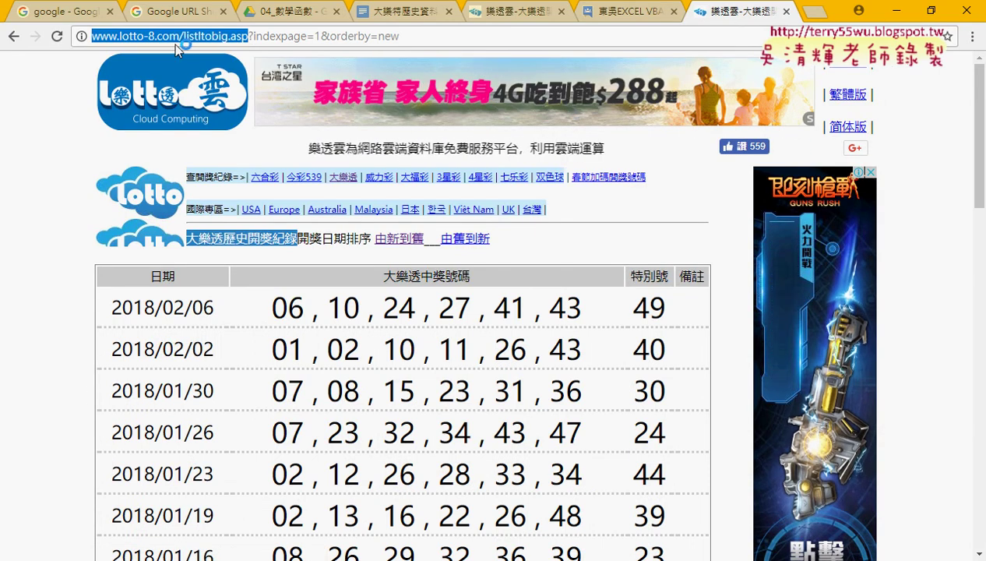
left_click_drag(180, 36, 187, 36)
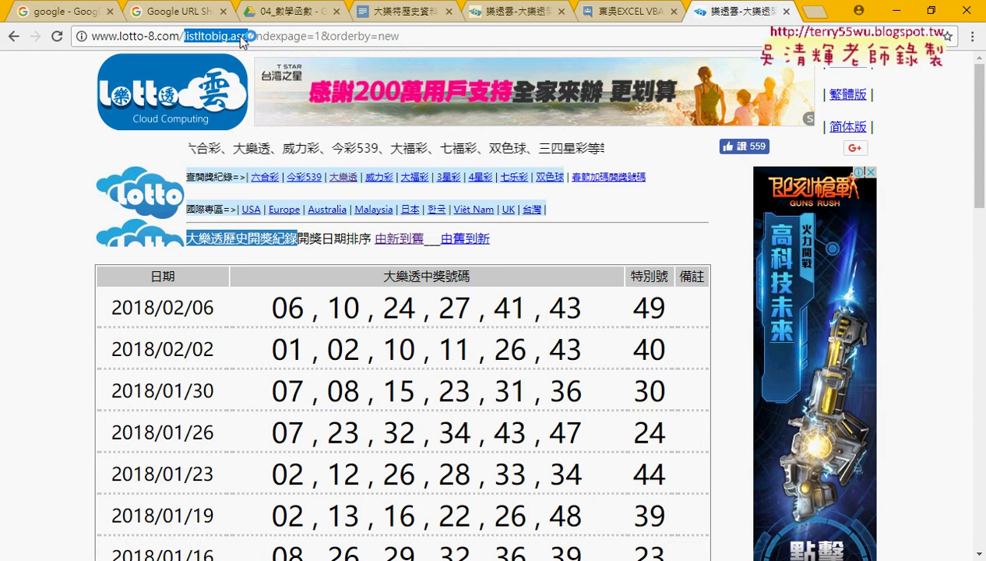
left_click_drag(255, 36, 248, 36)
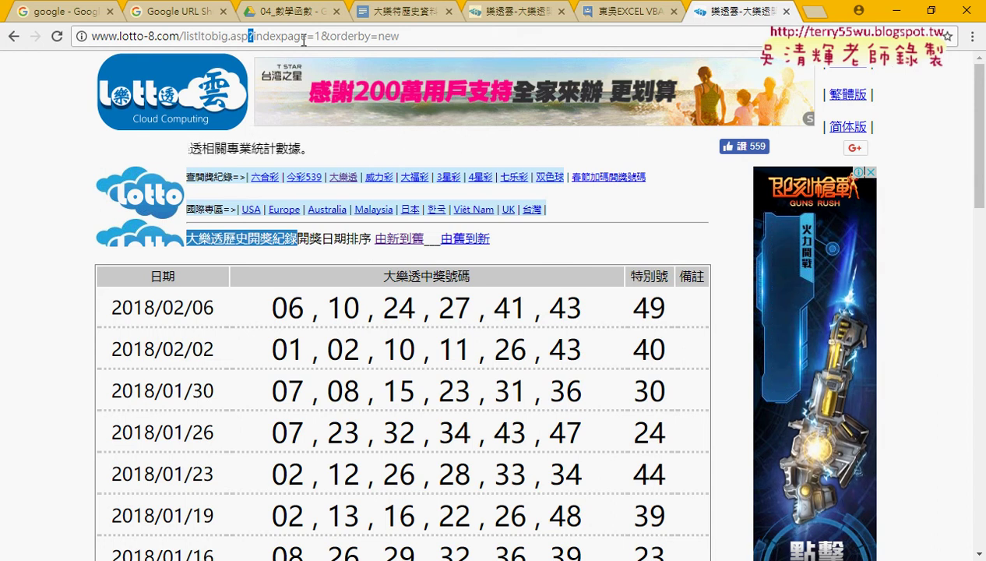
left_click(254, 37)
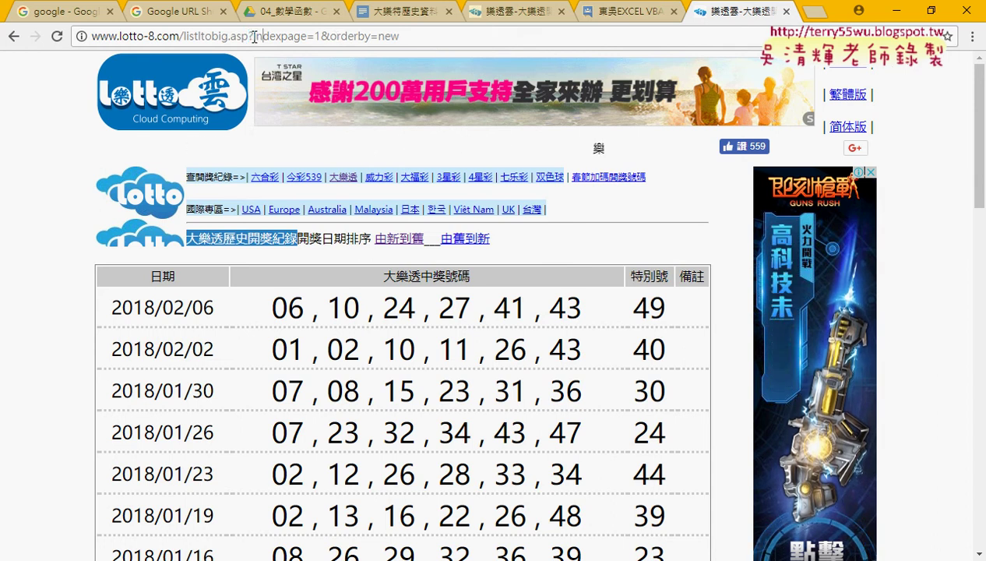
left_click_drag(254, 36, 313, 41)
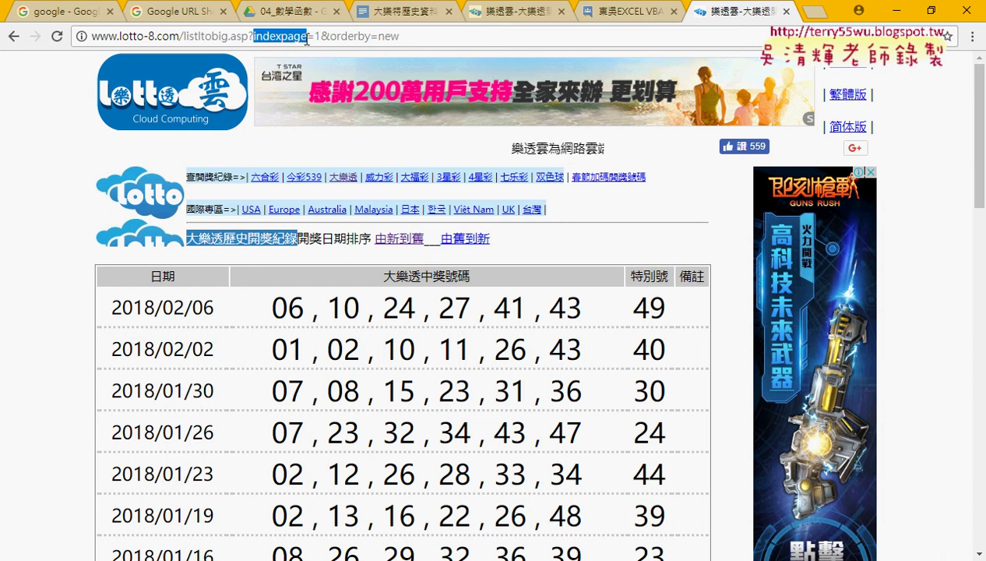
left_click(317, 36)
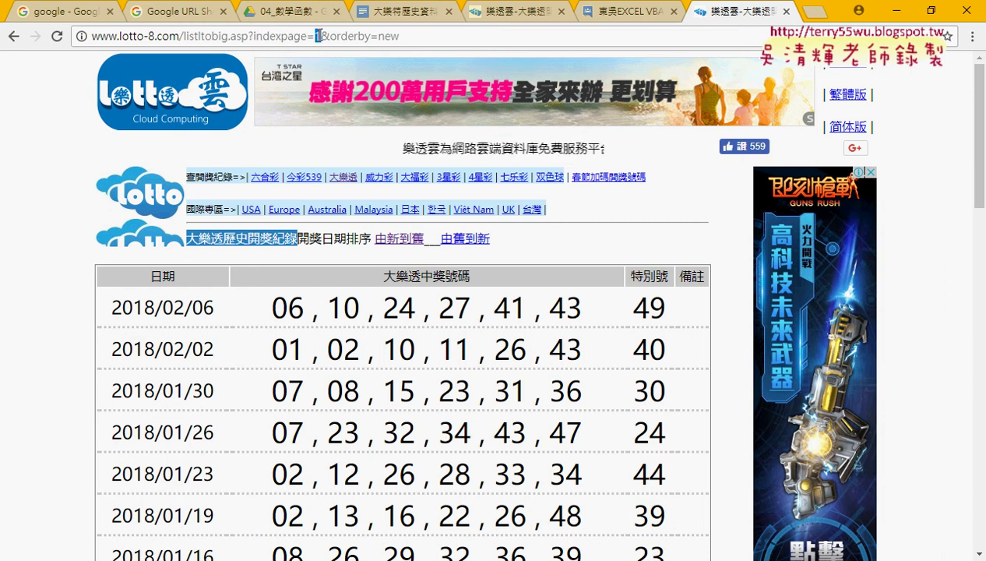
mouse_move(331, 36)
left_mouse_down()
mouse_move(374, 38)
mouse_move(337, 36)
left_mouse_up()
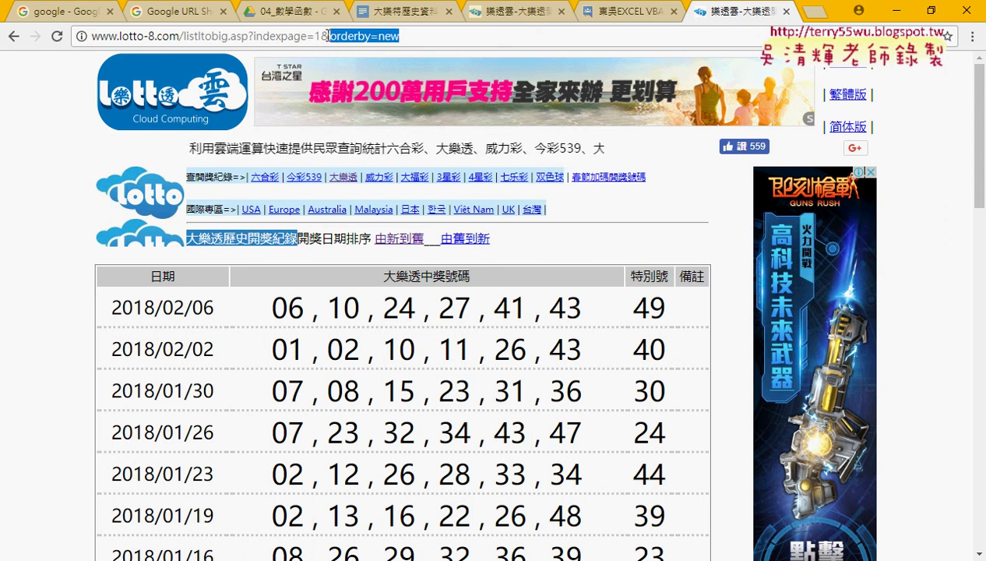
double_click(319, 36)
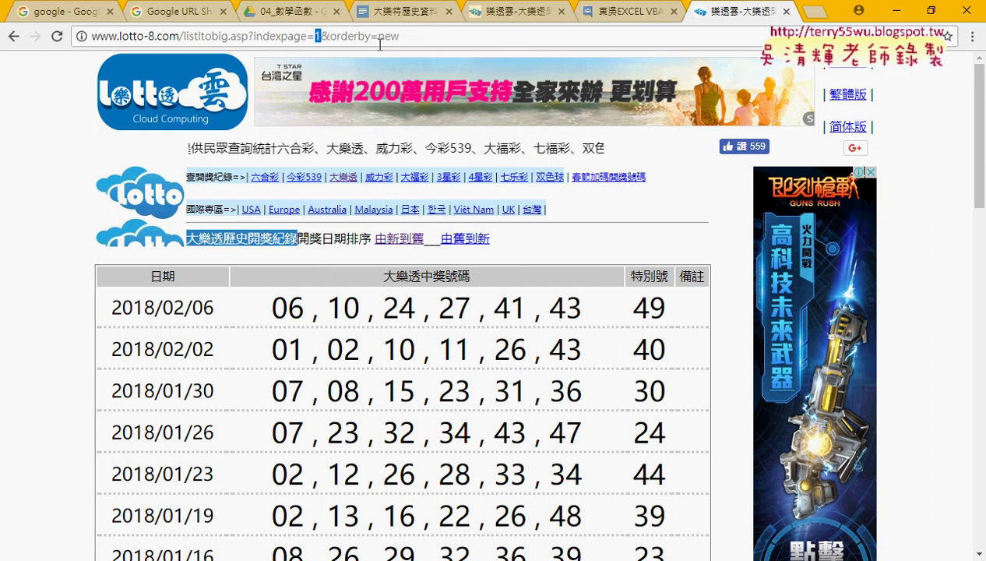
Load results page 2 by setting indexpage=2 in the address
type("2")
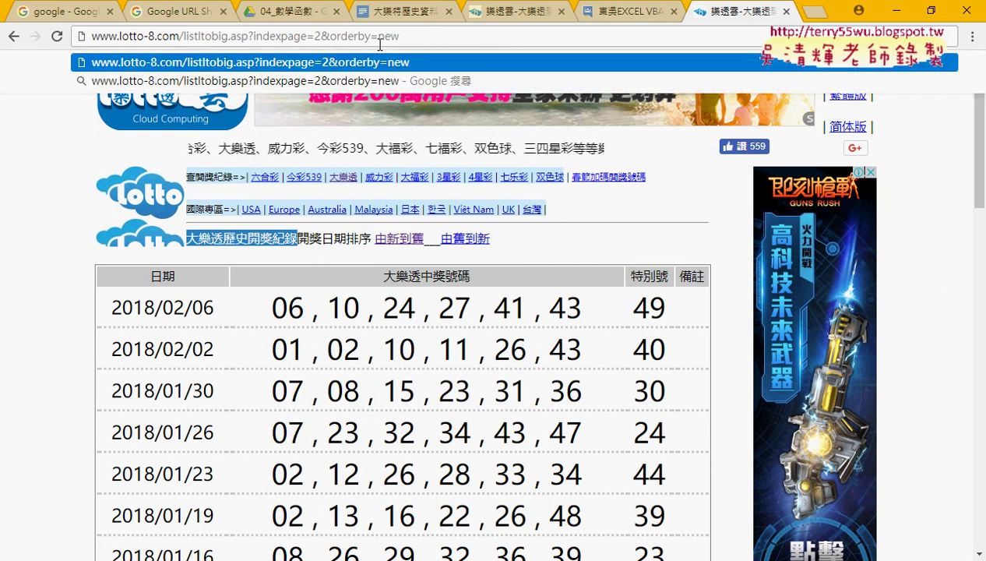
key("Return")
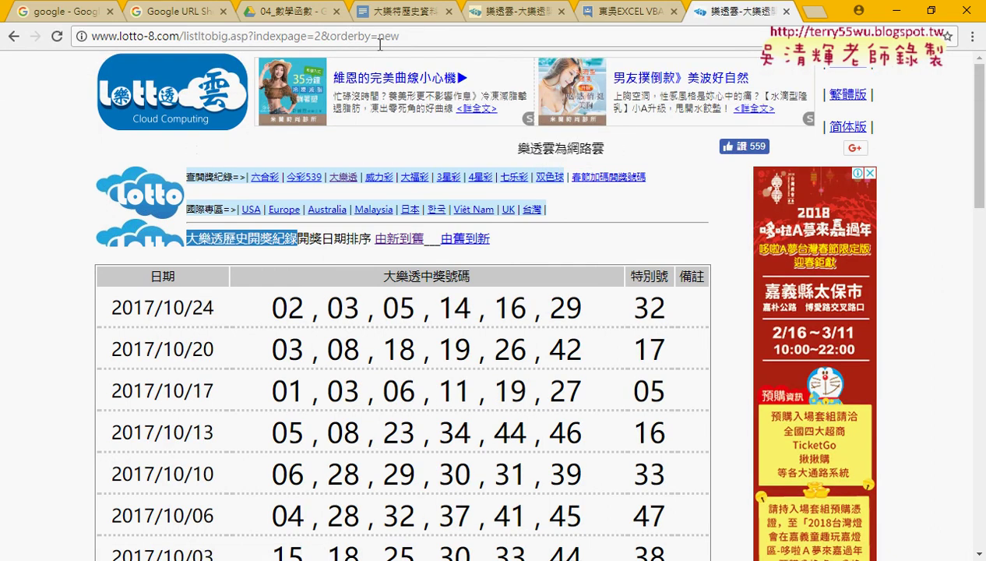
left_click_drag(980, 142, 979, 471)
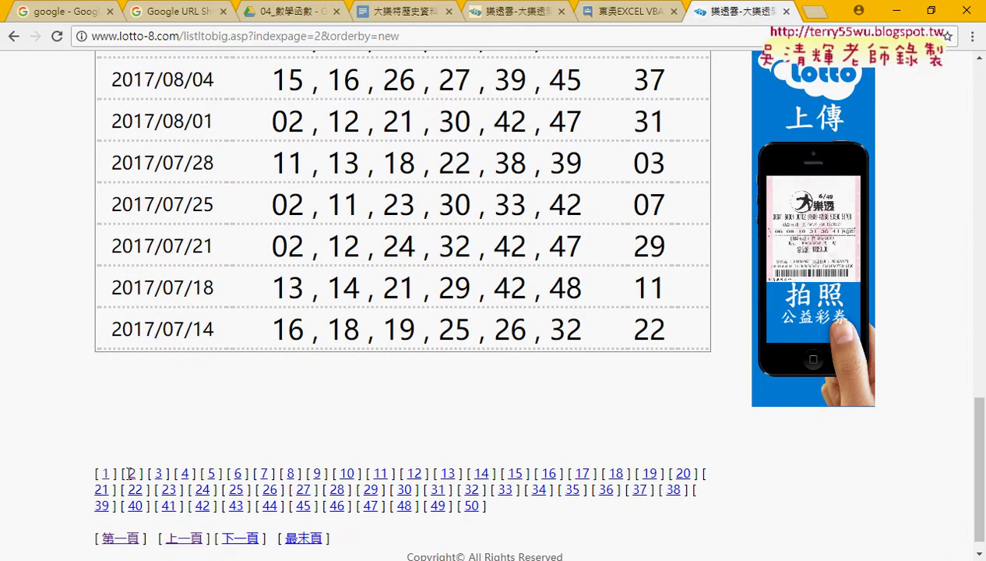
left_click(133, 475)
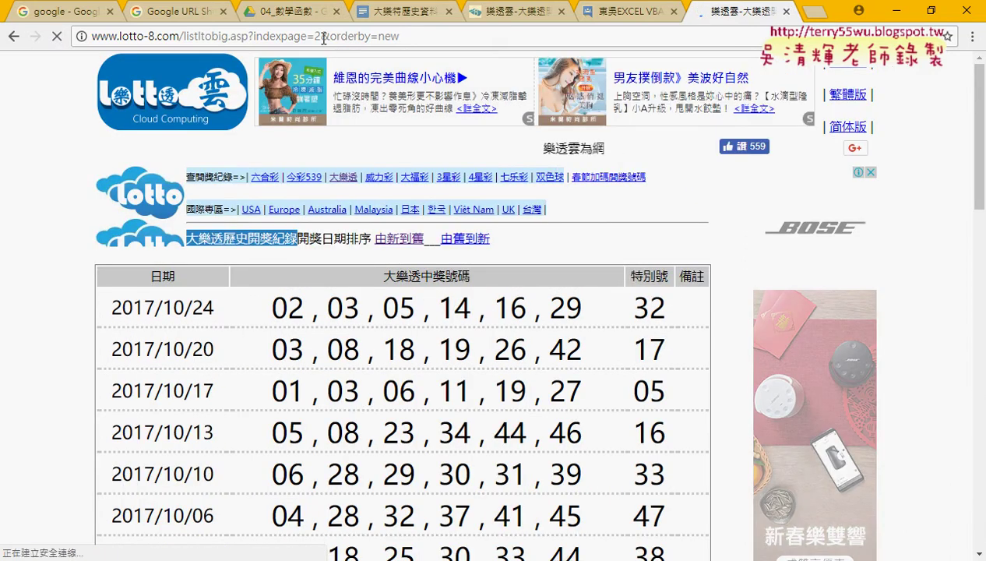
Open results pages 3 and 50 and inspect the indexpage=50 address
left_click_drag(980, 172, 981, 514)
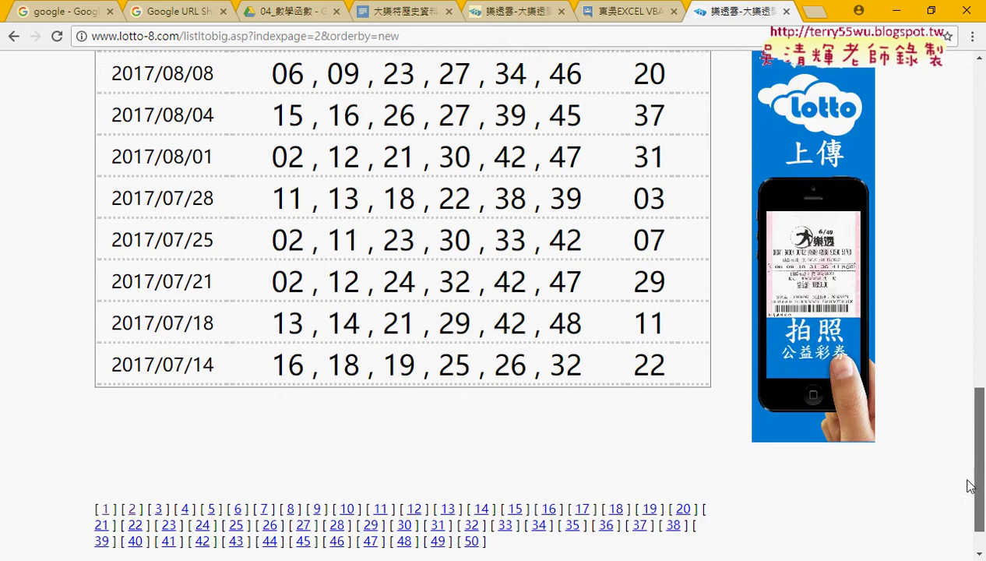
left_click(158, 456)
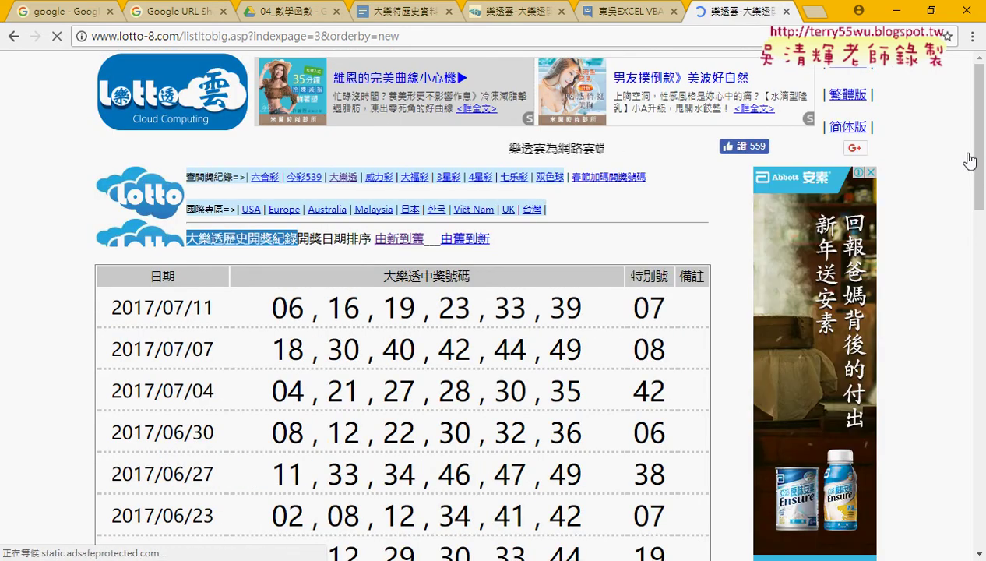
left_click_drag(980, 155, 973, 510)
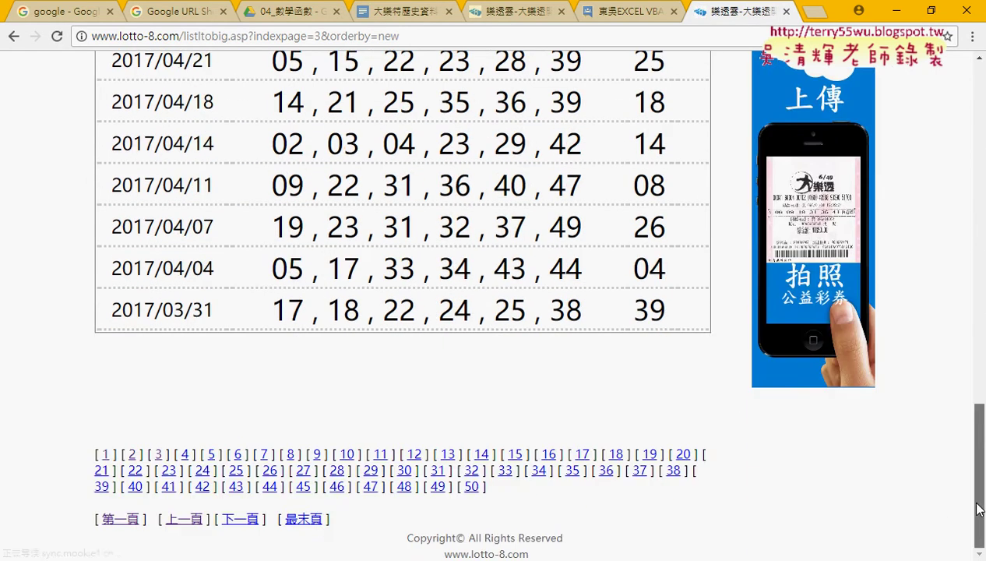
left_click(471, 487)
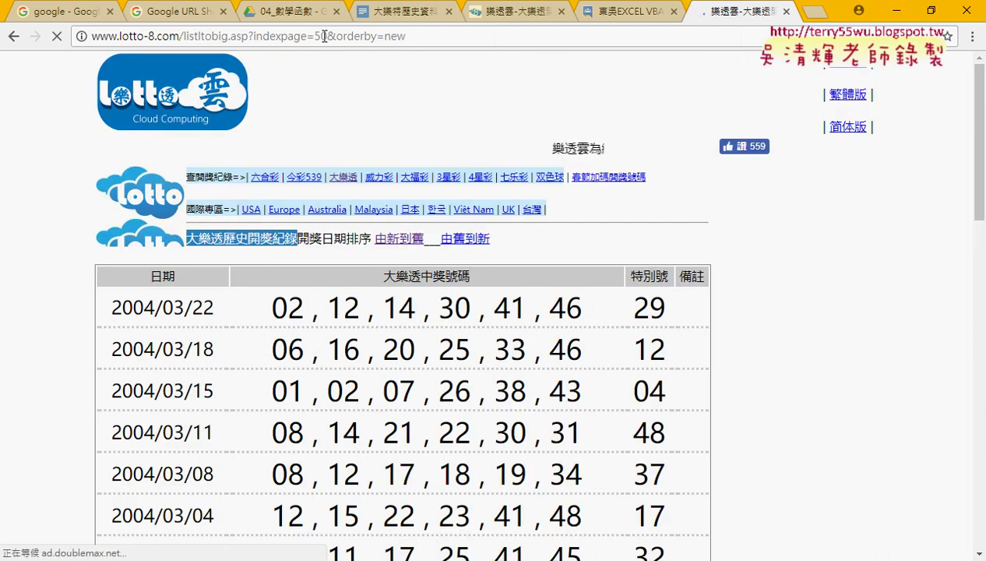
left_click(331, 36)
left_click(331, 36)
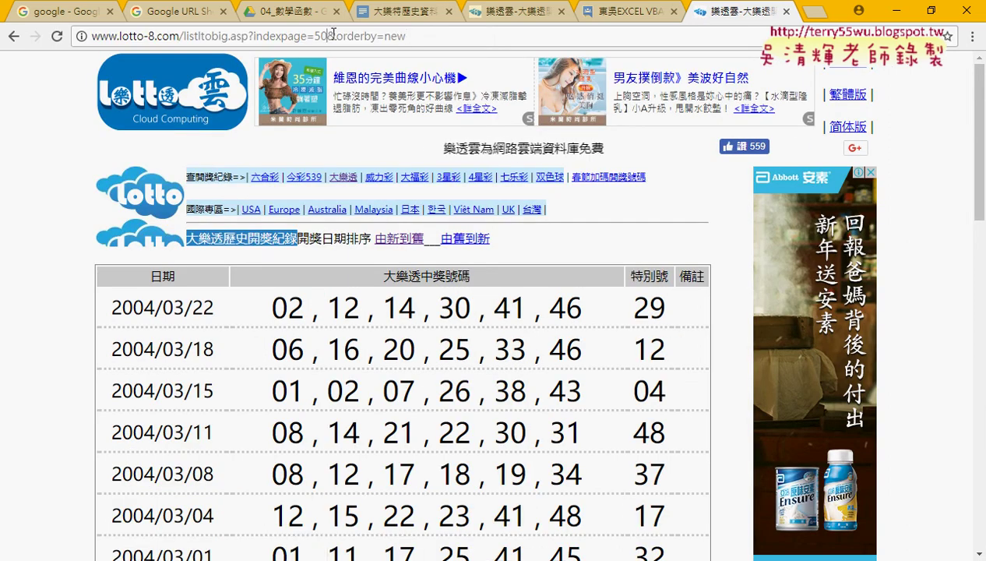
left_click_drag(426, 31, 92, 33)
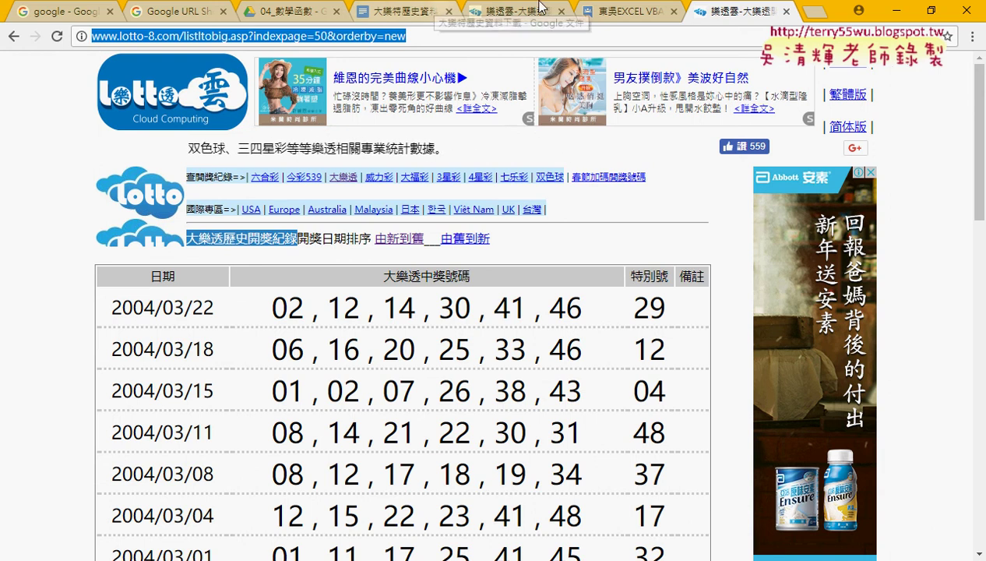
Return to results page 1 and select its first 2018 draw rows
left_click_drag(984, 117, 966, 507)
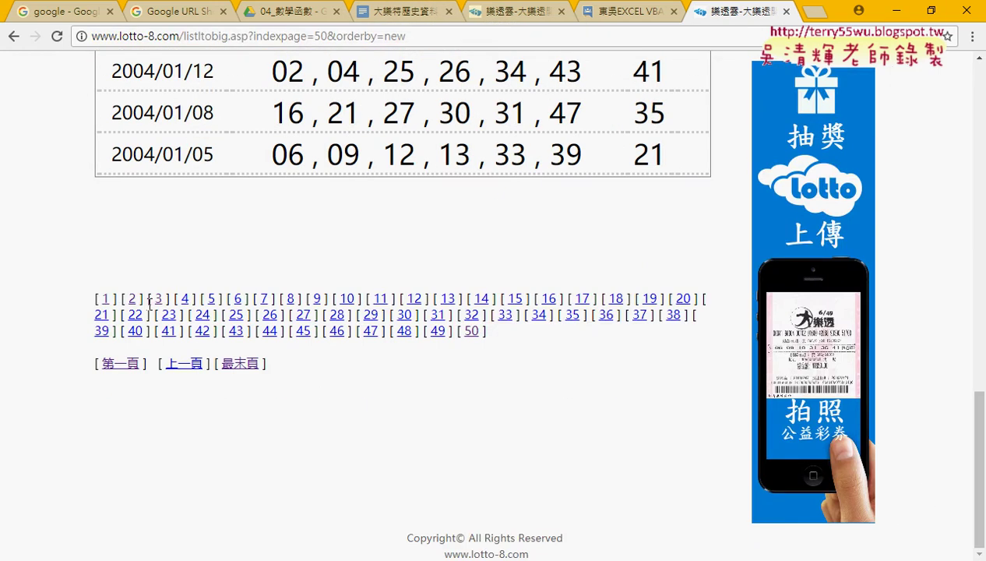
left_click(106, 301)
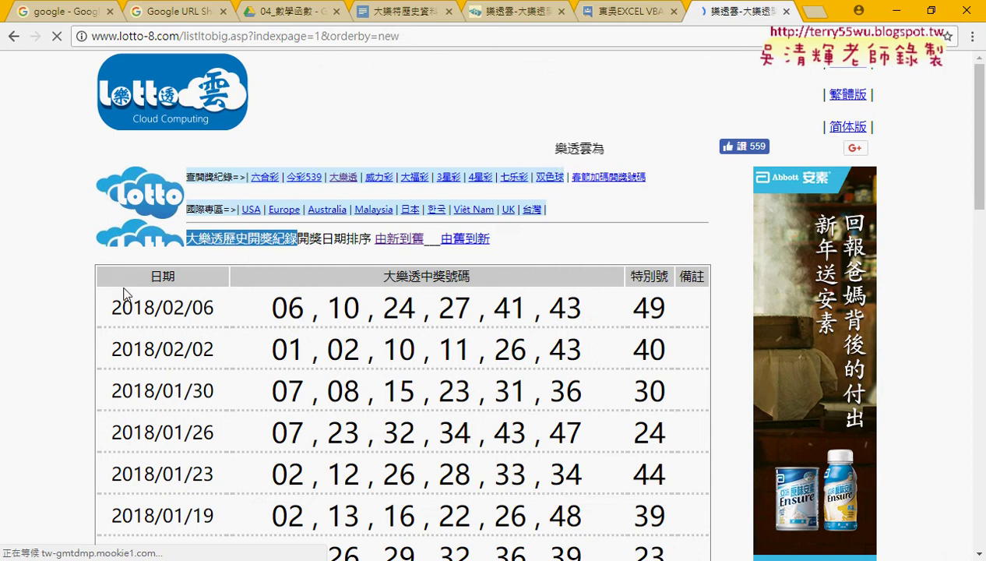
mouse_move(102, 305)
left_mouse_down()
mouse_move(417, 344)
mouse_move(666, 544)
left_mouse_up()
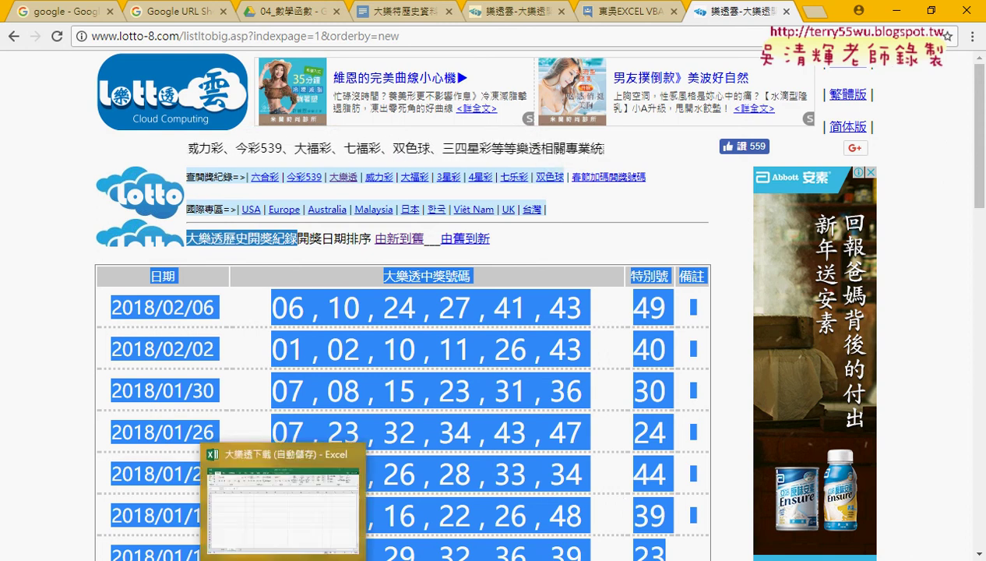
Open the Visual Basic editor from the Developer tab and show Module2's code maximized
left_click(301, 541)
left_click(385, 33)
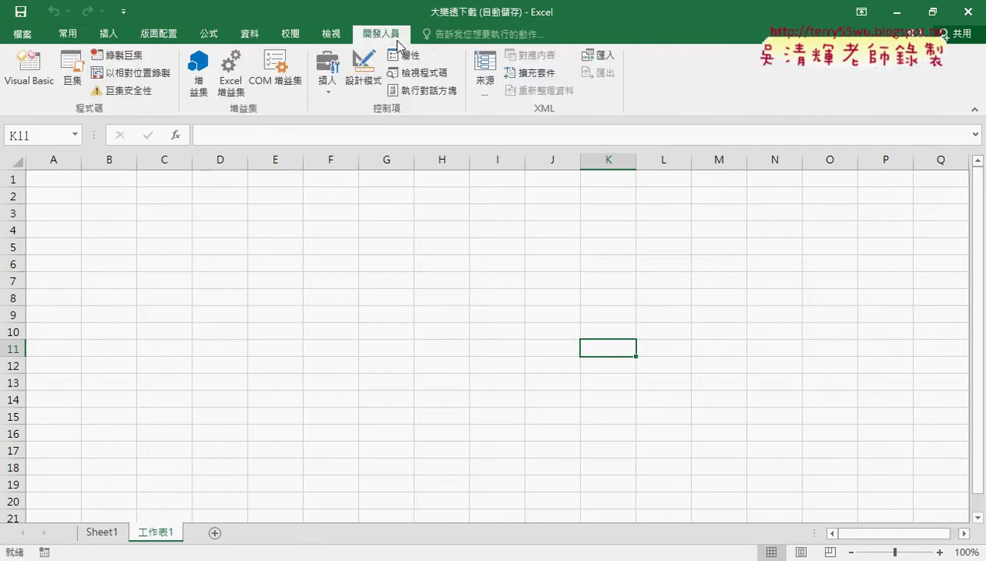
left_click(31, 74)
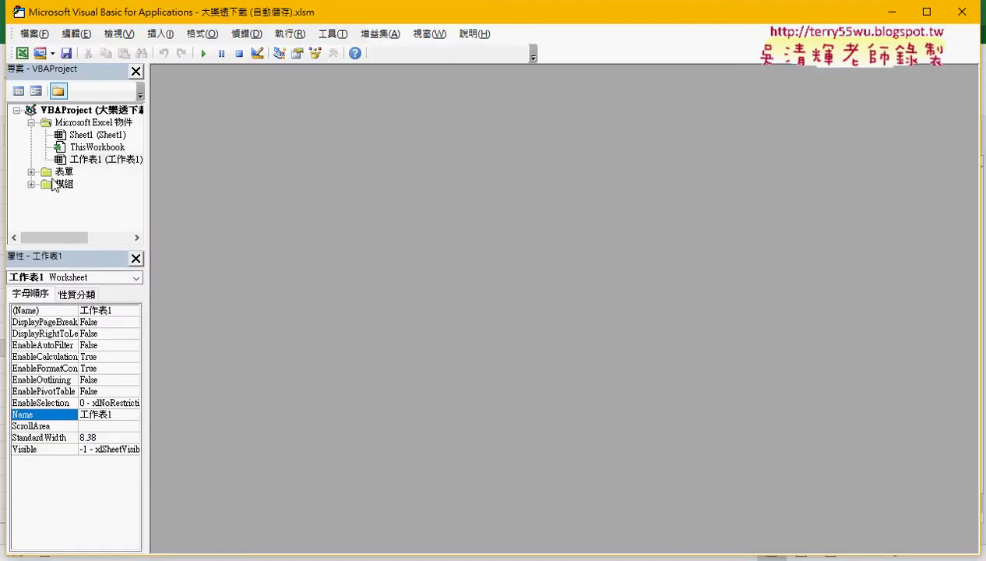
double_click(63, 184)
double_click(86, 197)
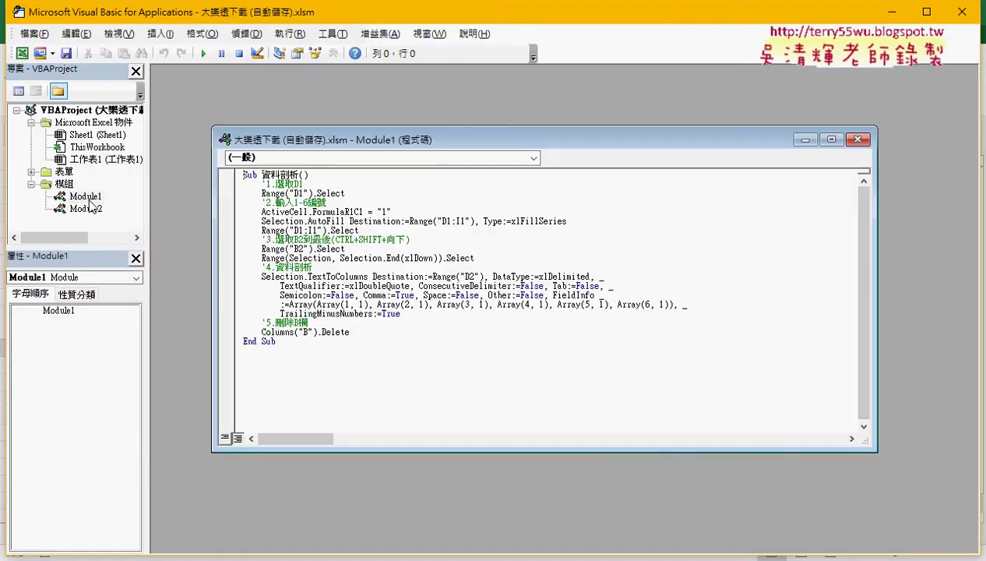
double_click(86, 209)
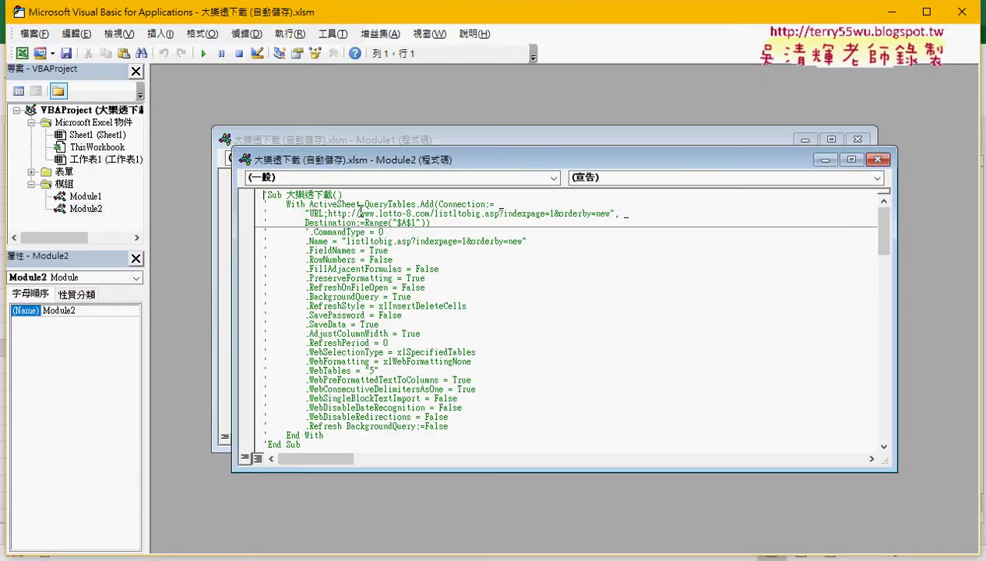
left_click_drag(389, 164, 366, 109)
double_click(608, 108)
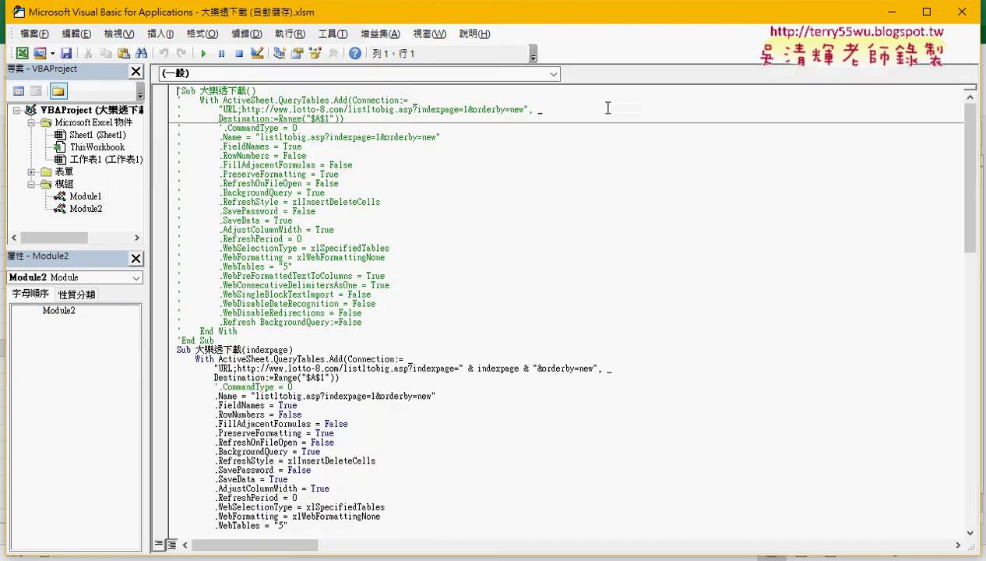
scroll(376, 301, "down", 1)
scroll(378, 369, "down", 1)
scroll(359, 377, "down", 3)
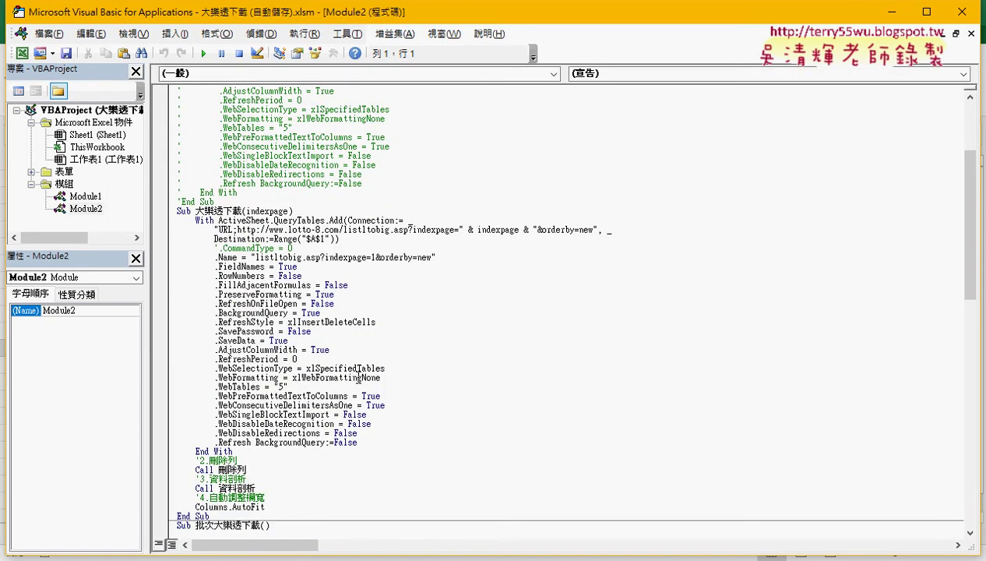
scroll(359, 377, "down", 5)
scroll(359, 377, "down", 2)
scroll(358, 379, "up", 6)
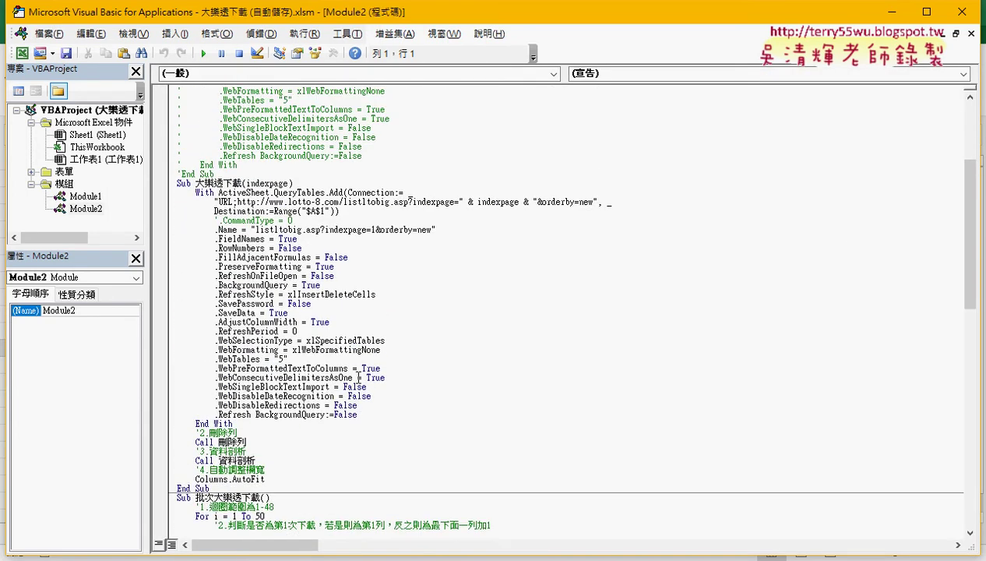
scroll(358, 378, "up", 1)
Delete the indexpage parameter so the line reads Sub 大樂透下載()
left_click(263, 210)
double_click(253, 210)
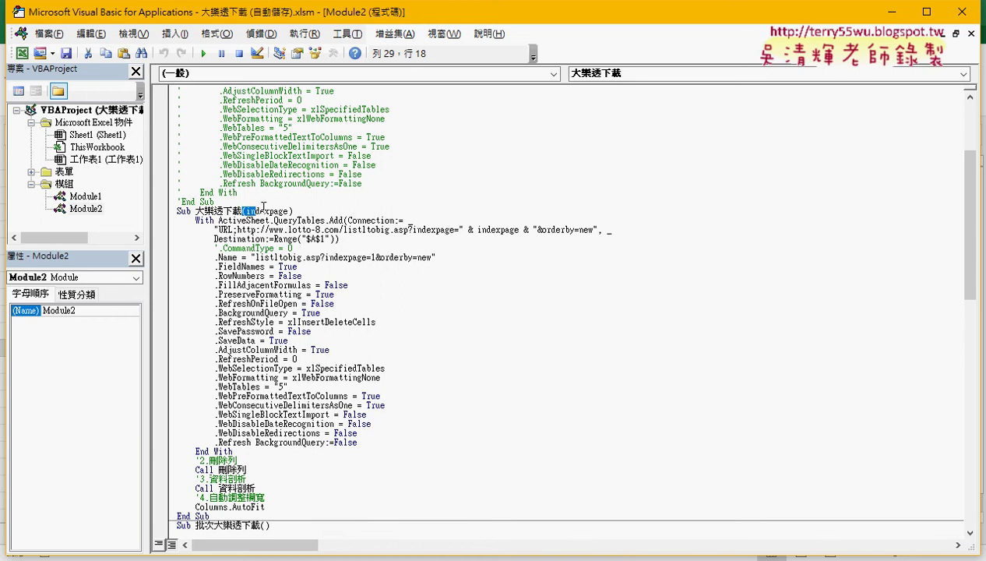
left_click(288, 210)
left_click_drag(290, 211, 246, 211)
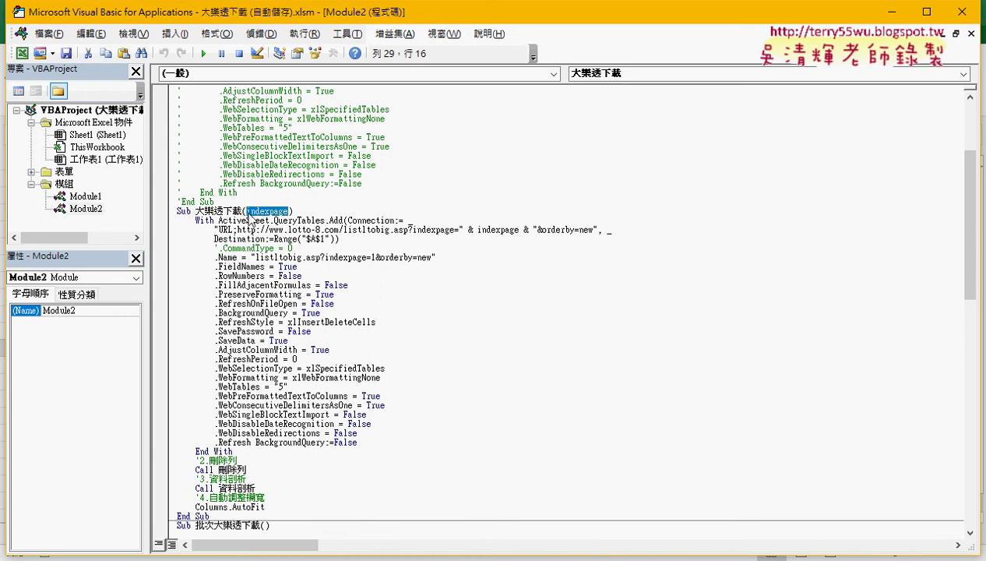
key("Delete")
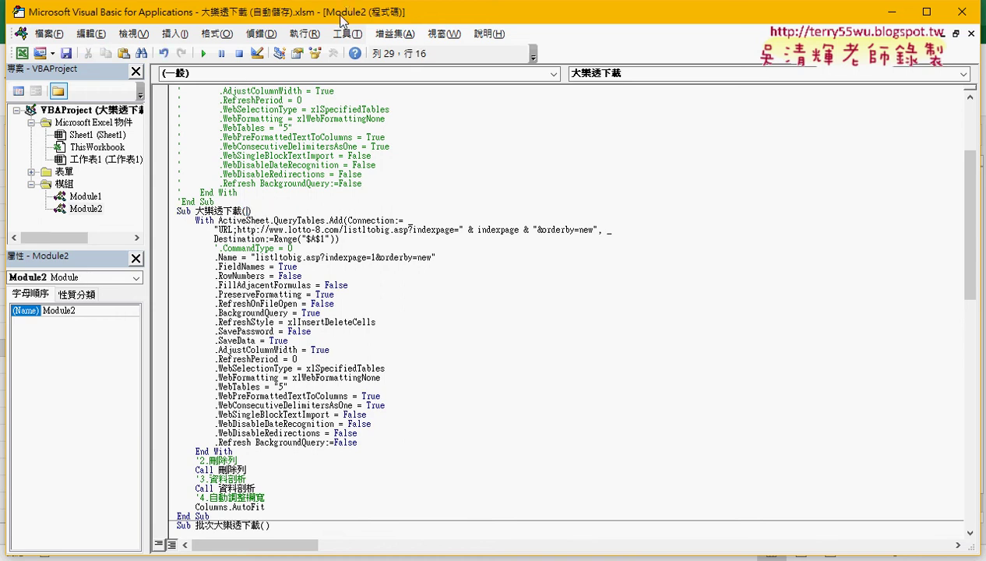
left_click_drag(338, 17, 707, 29)
scroll(595, 275, "down", 4)
Select the With…End With web-query block in the 大樂透下載 macro
scroll(612, 248, "up", 1)
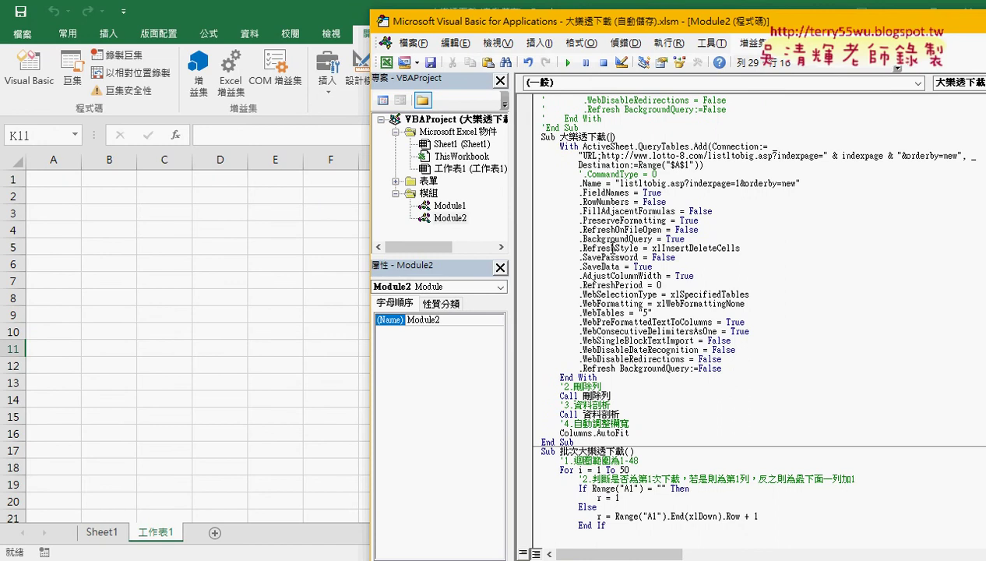
left_click_drag(560, 137, 608, 137)
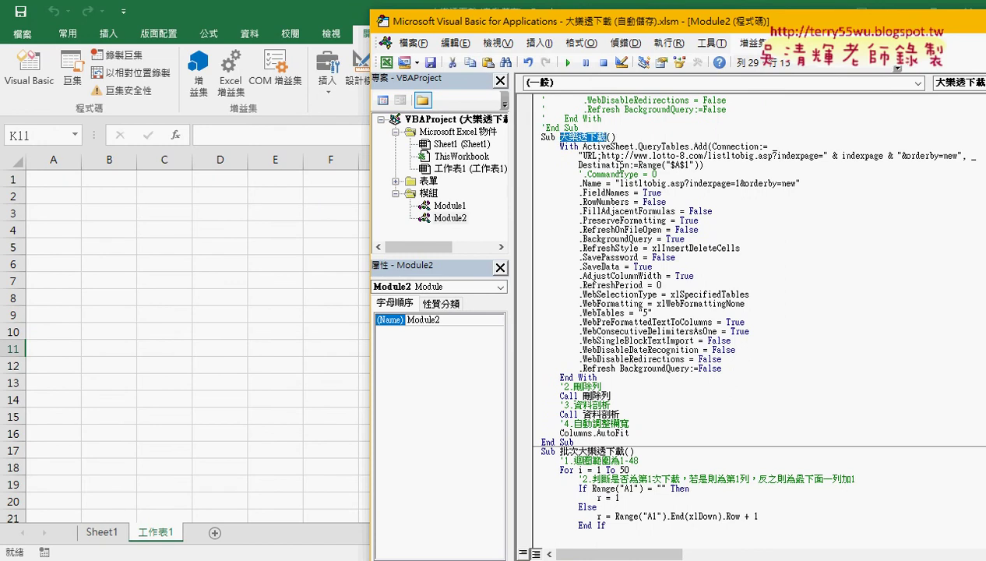
left_click_drag(606, 375, 529, 155)
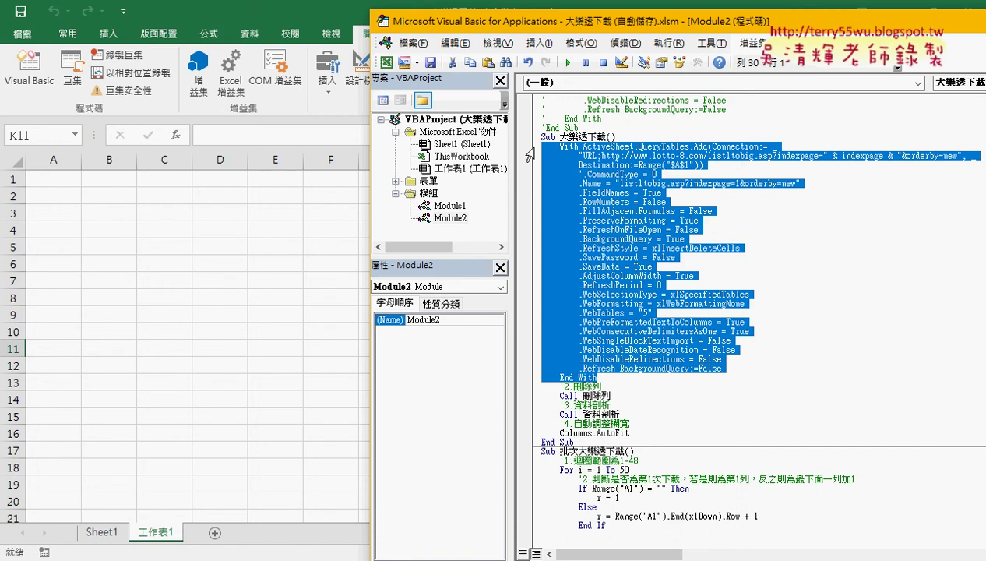
Place the caret inside Sub 批次大樂透下載's For loop for the query block
scroll(702, 231, "down", 1)
scroll(703, 231, "down", 2)
scroll(703, 231, "down", 2)
scroll(702, 231, "down", 5)
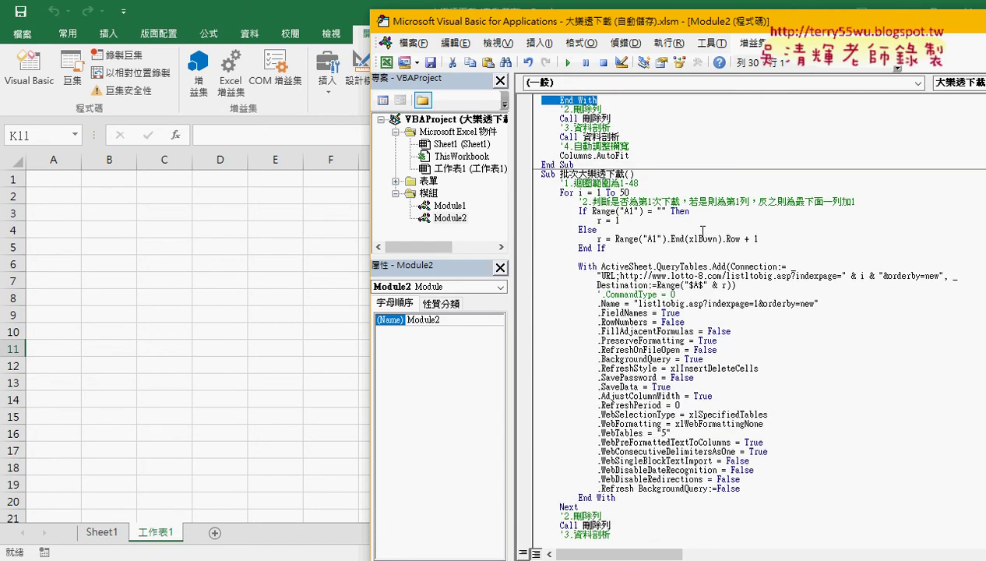
left_click(590, 178)
scroll(589, 177, "up", 4)
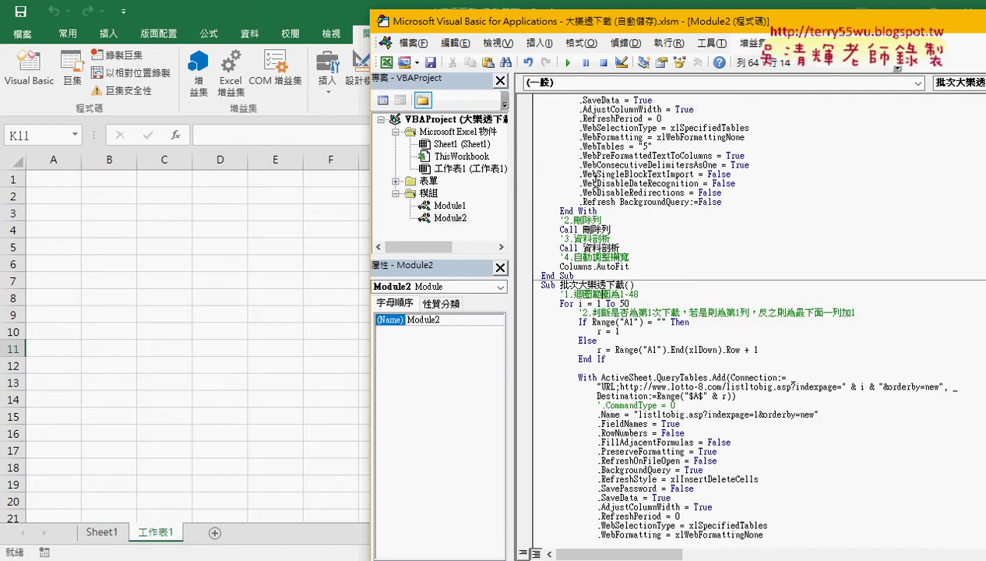
scroll(590, 178, "up", 8)
scroll(593, 181, "down", 1)
scroll(592, 180, "up", 1)
scroll(596, 185, "down", 2)
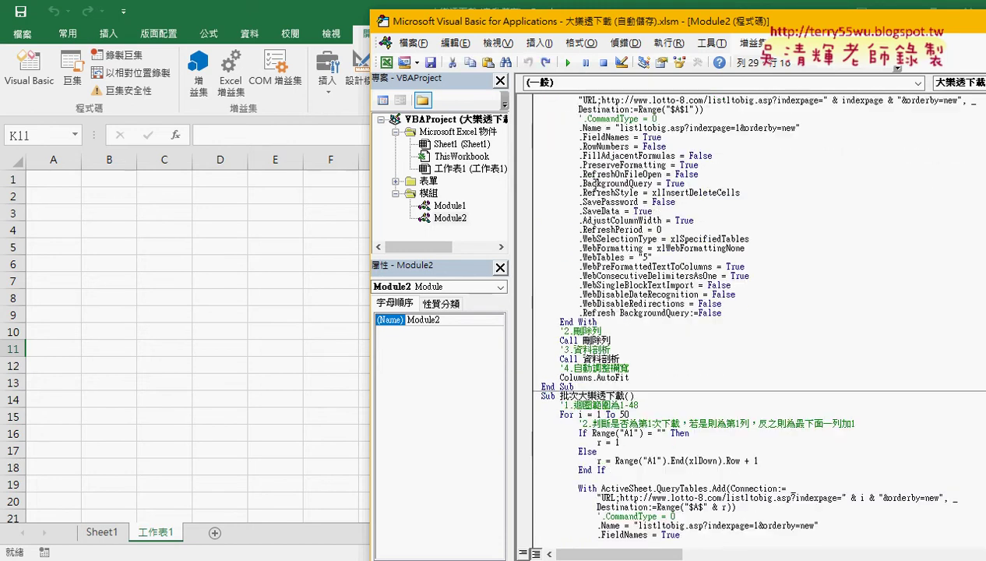
scroll(632, 266, "down", 4)
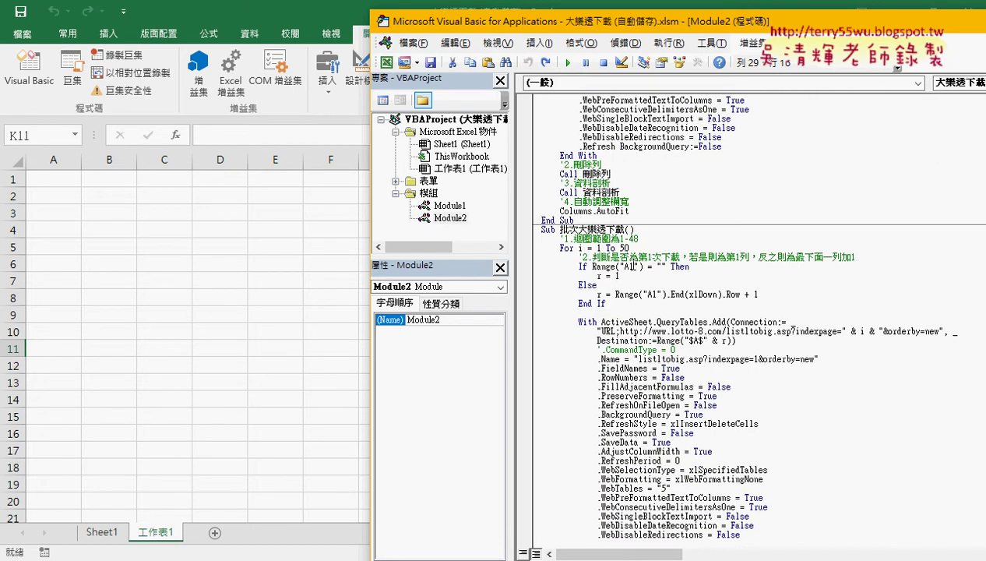
left_click_drag(560, 229, 625, 230)
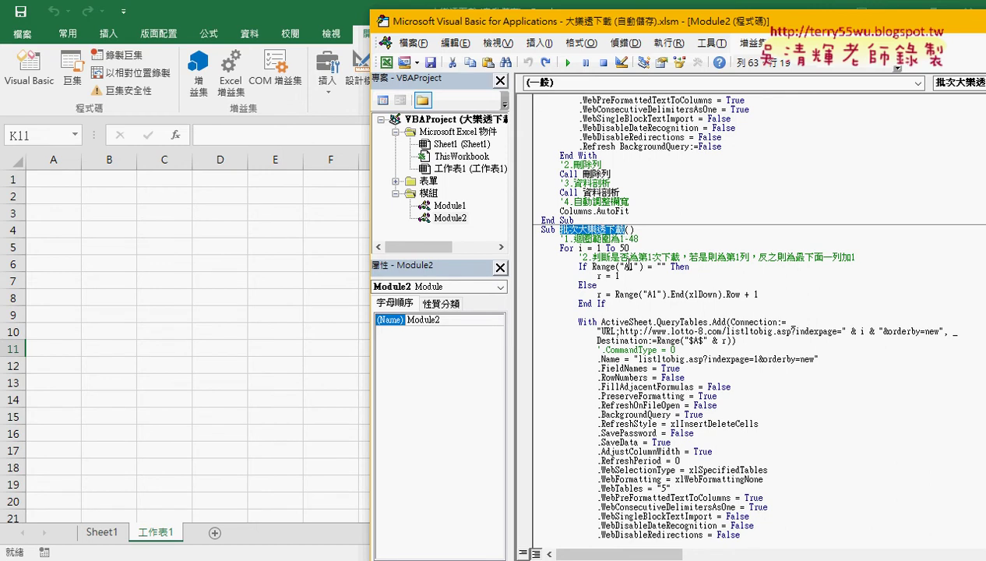
left_click(623, 276)
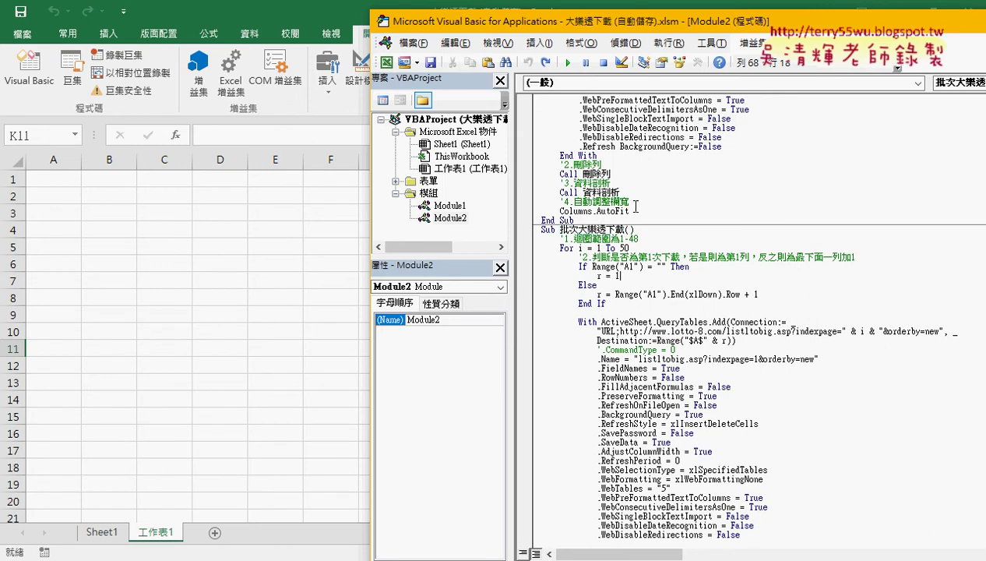
Run 批次大樂透下載, reviewing its For i = 1 To 50 loop and the & i & URL part
left_click(569, 67)
double_click(596, 248)
double_click(624, 248)
double_click(599, 247)
double_click(626, 248)
left_click_drag(847, 332, 884, 332)
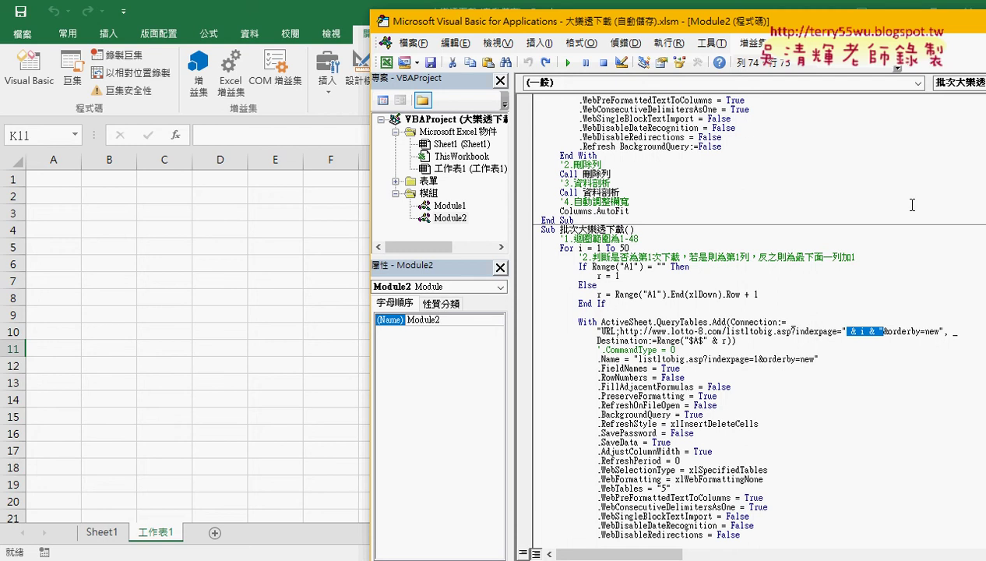
left_click(568, 63)
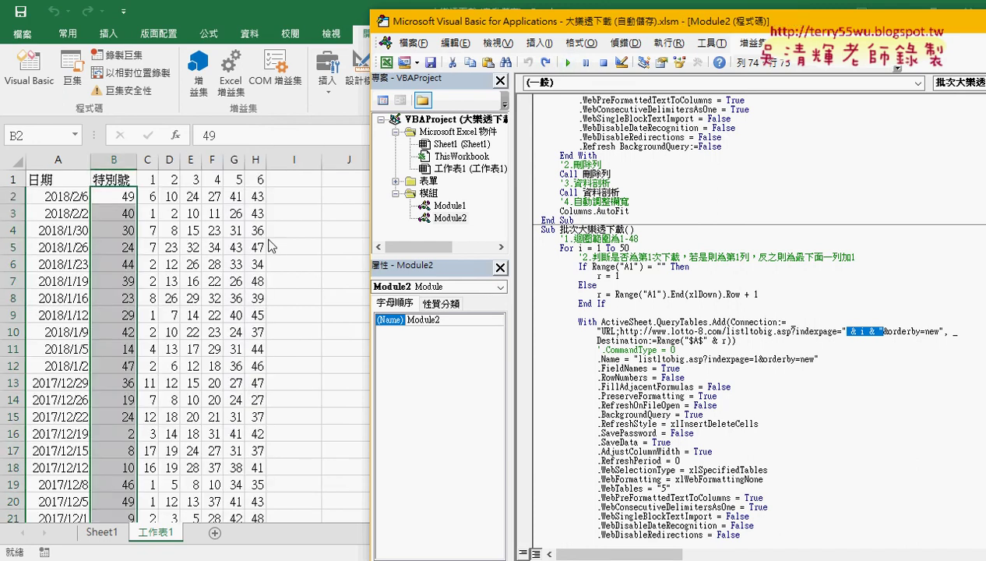
Jump from A2 (2018/2/6) to the last data row and select row 1494
left_click(108, 343)
scroll(107, 343, "down", 1)
scroll(107, 342, "down", 3)
scroll(87, 263, "up", 3)
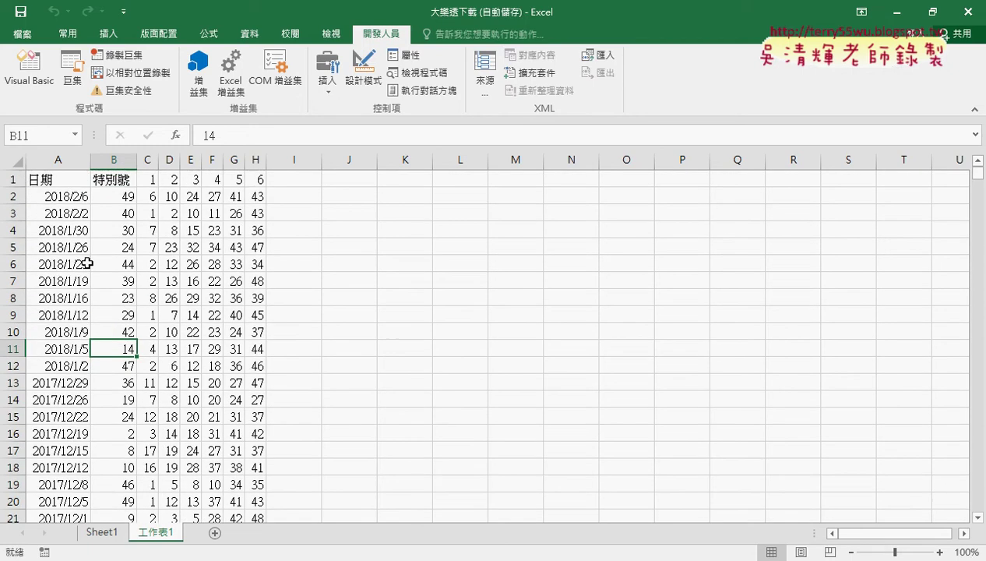
left_click(66, 193)
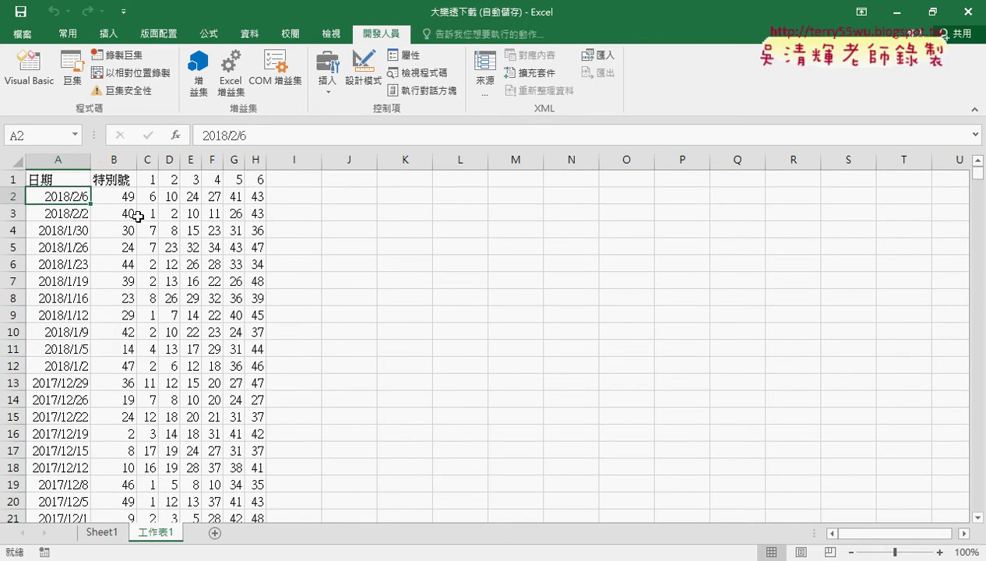
key("ctrl+Down")
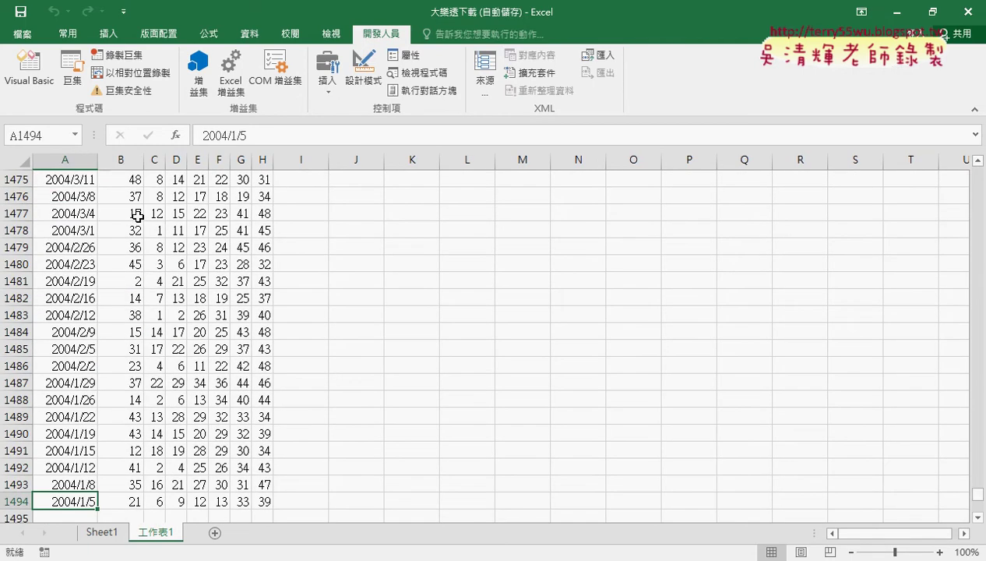
scroll(136, 343, "down", 3)
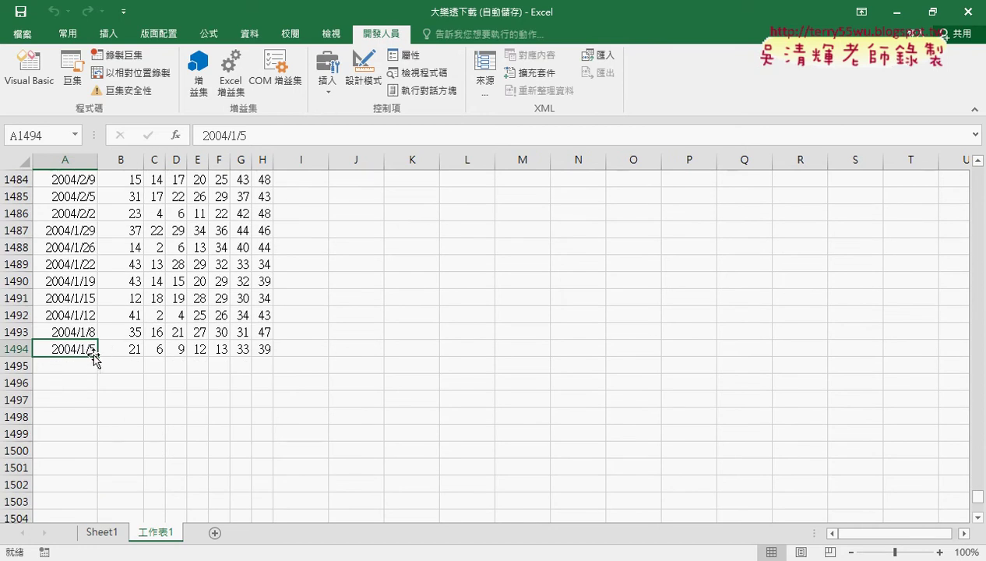
key("shift+space")
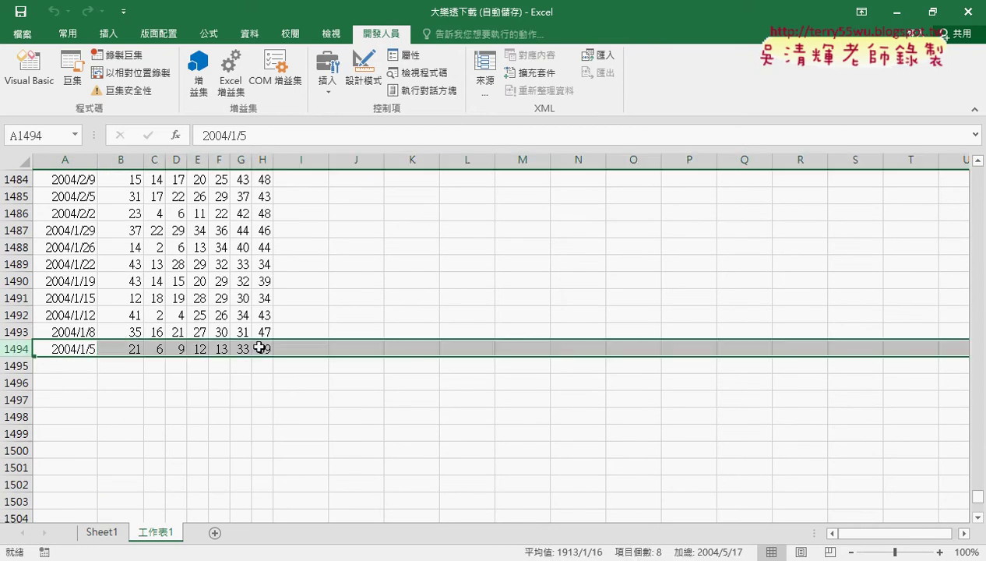
Open lotto-8.com results page 50 and select its final draw row, 2004/01/05
mouse_move(246, 557)
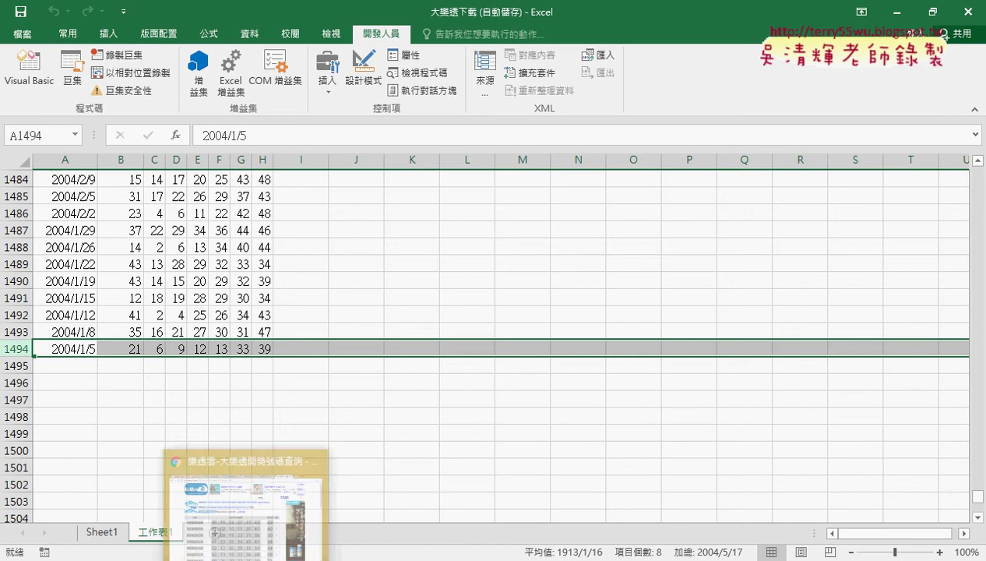
left_click(249, 502)
scroll(329, 308, "down", 5)
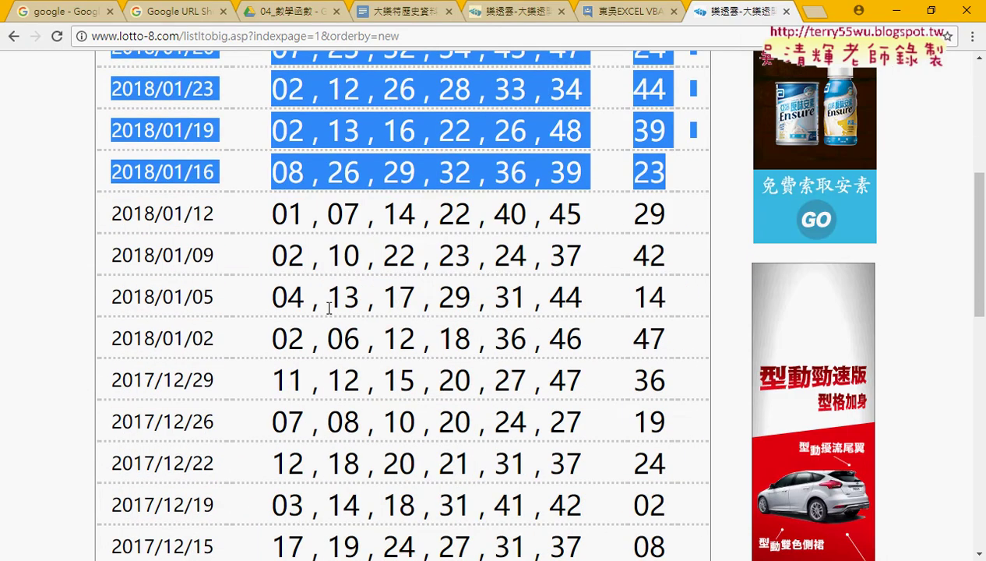
scroll(328, 307, "down", 4)
scroll(328, 308, "down", 3)
scroll(331, 315, "down", 4)
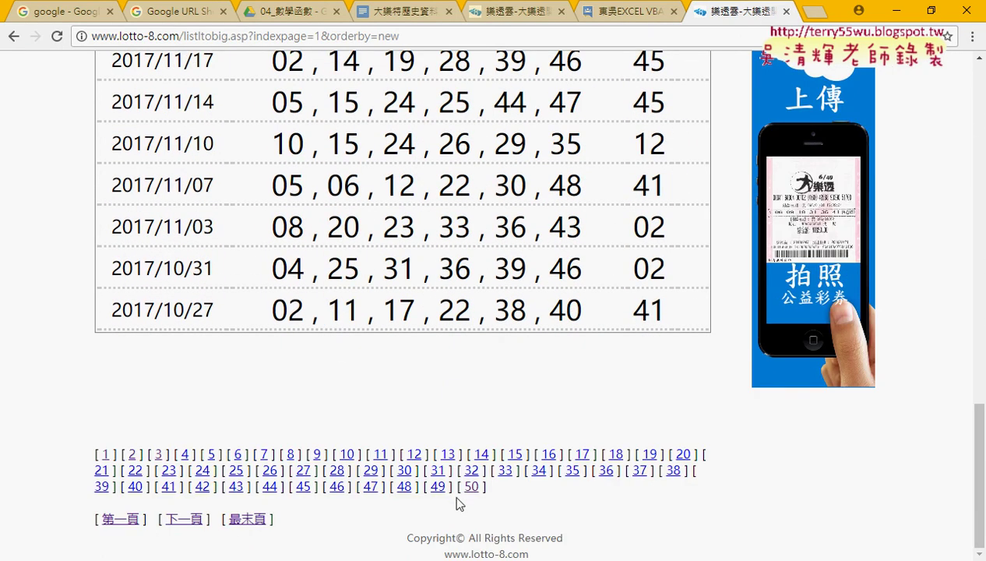
left_click(470, 491)
scroll(366, 485, "down", 6)
scroll(366, 485, "down", 4)
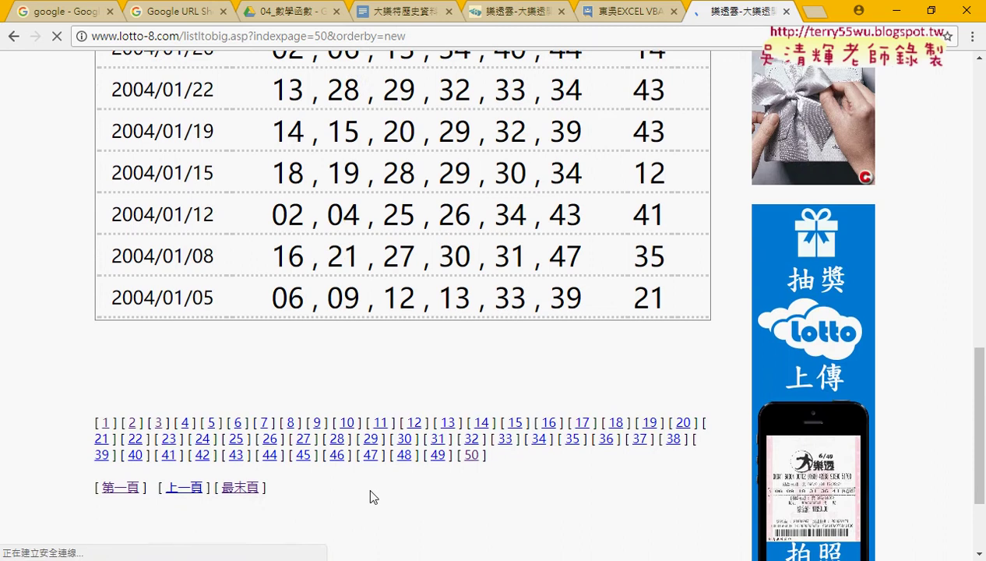
scroll(366, 485, "down", 2)
left_click_drag(109, 154, 646, 138)
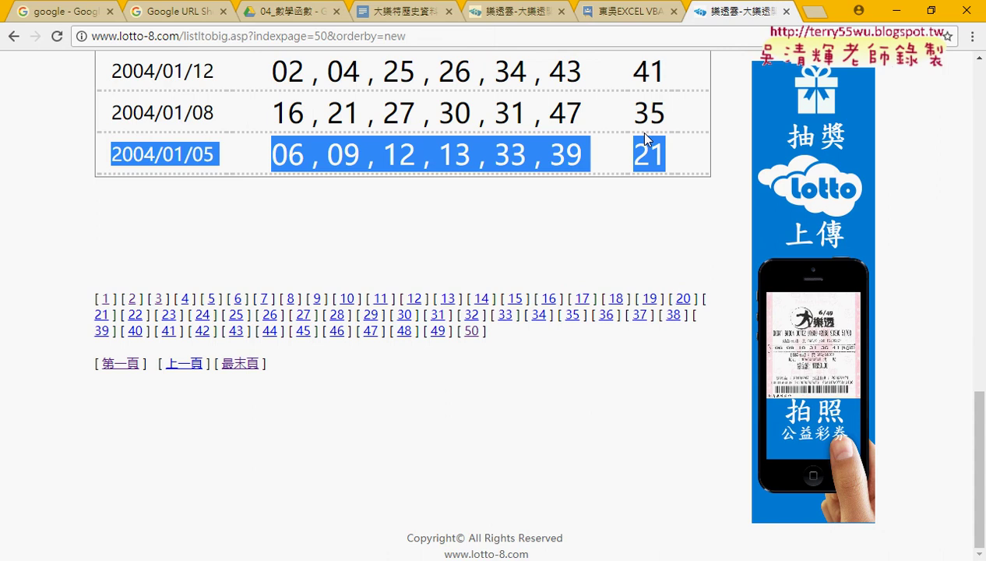
Insert a blank 工作表2 in the Excel workbook, then bring back Chrome's lotto-8.com page 50
left_click(896, 11)
left_click(453, 268)
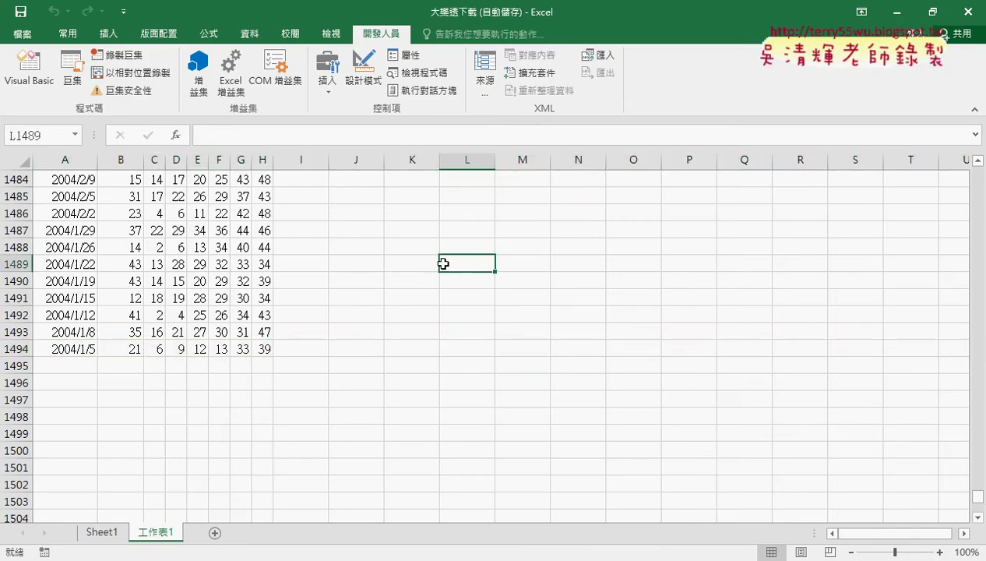
left_click(215, 533)
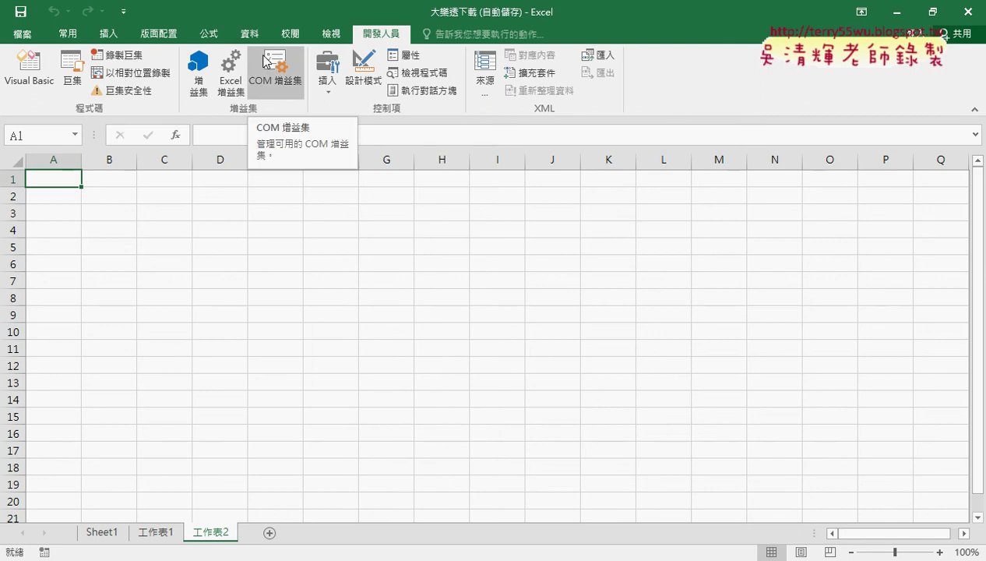
left_click(251, 555)
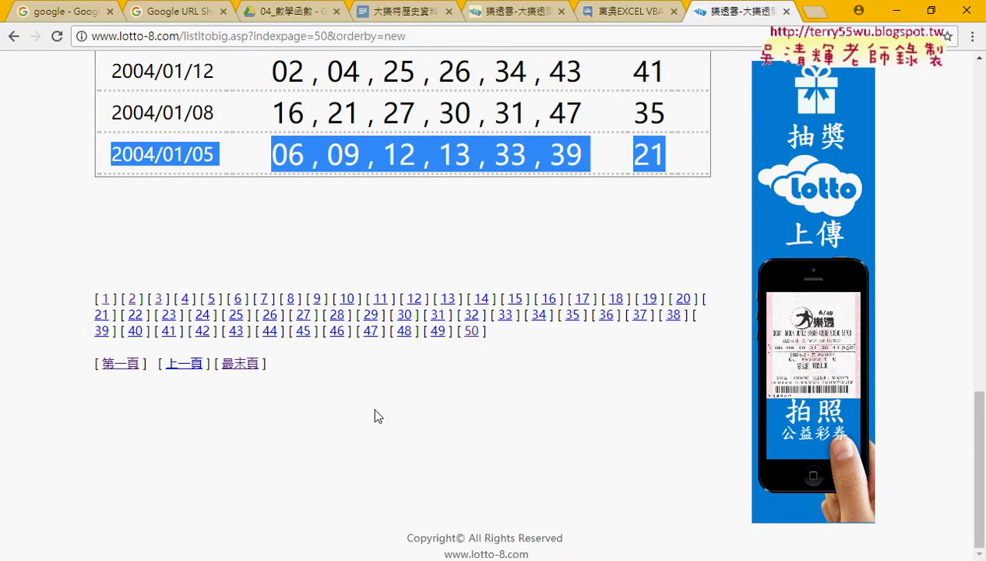
Scroll to the page links and return to lotto-8.com results page 1
left_click_drag(980, 421, 984, 91)
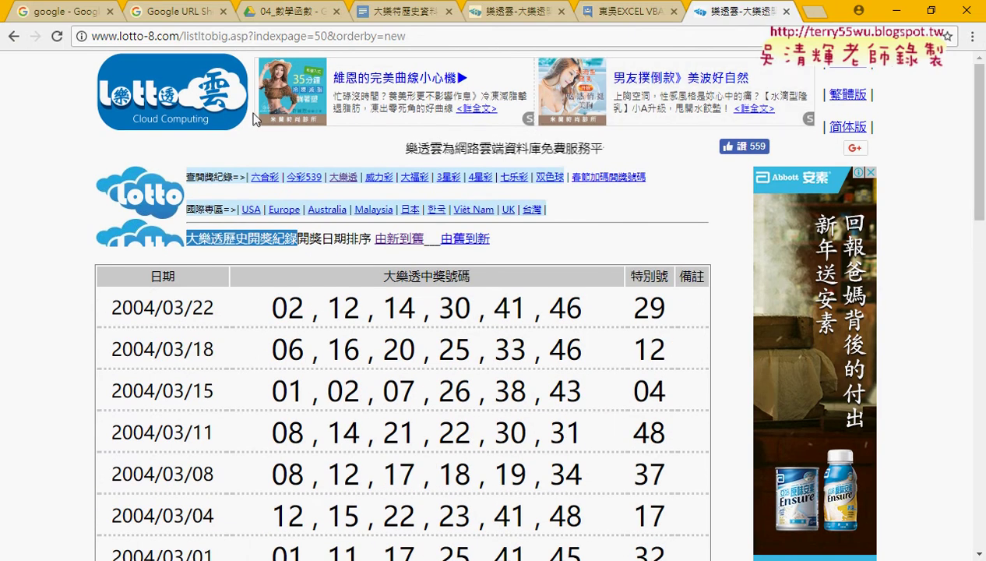
scroll(683, 347, "down", 3)
scroll(662, 314, "down", 7)
left_click_drag(678, 452, 140, 464)
scroll(91, 485, "down", 4)
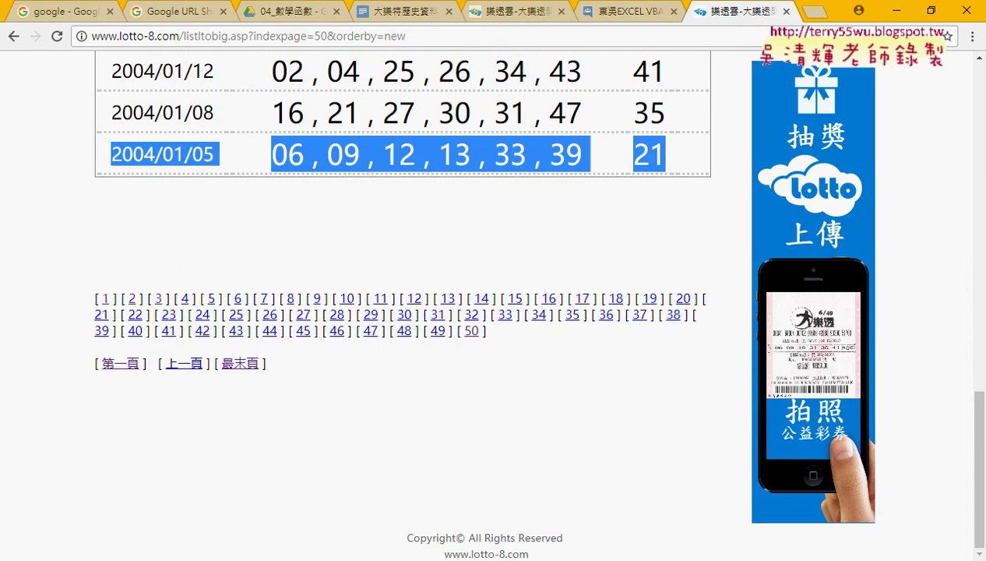
left_click(104, 298)
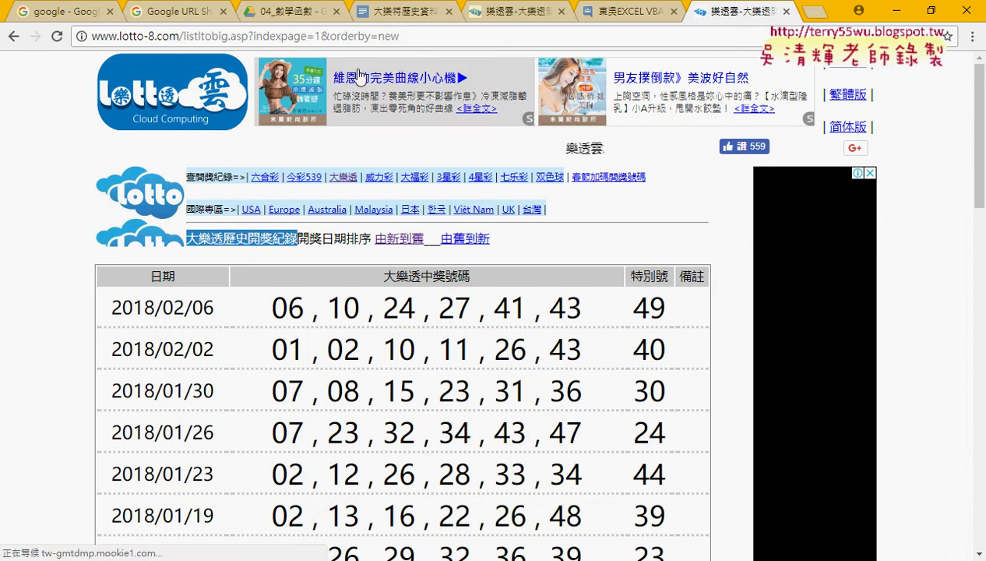
left_click(395, 35)
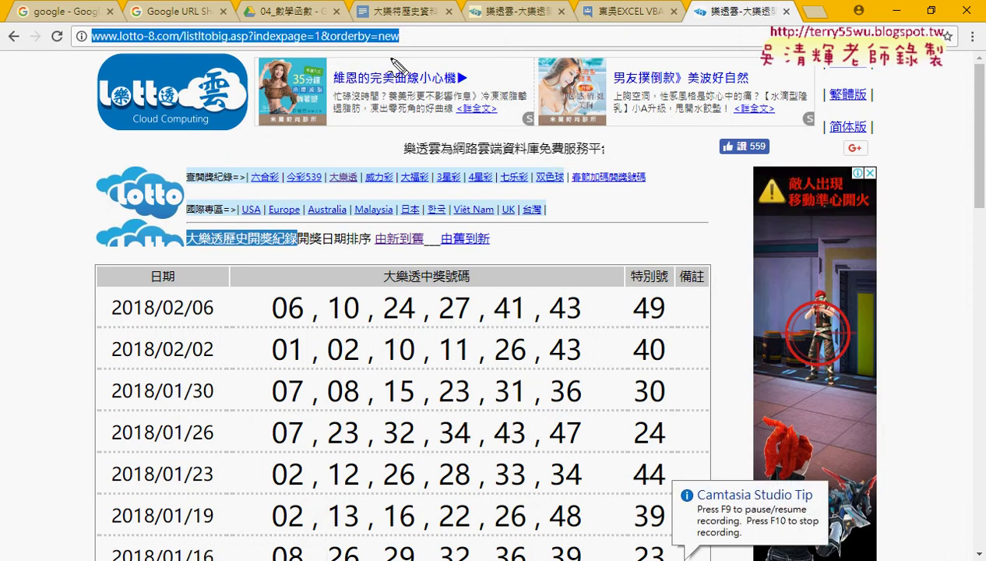
mouse_move(403, 46)
left_mouse_down()
mouse_move(380, 35)
mouse_move(428, 39)
left_mouse_up()
mouse_move(429, 227)
left_mouse_down()
mouse_move(397, 55)
mouse_move(429, 78)
left_mouse_up()
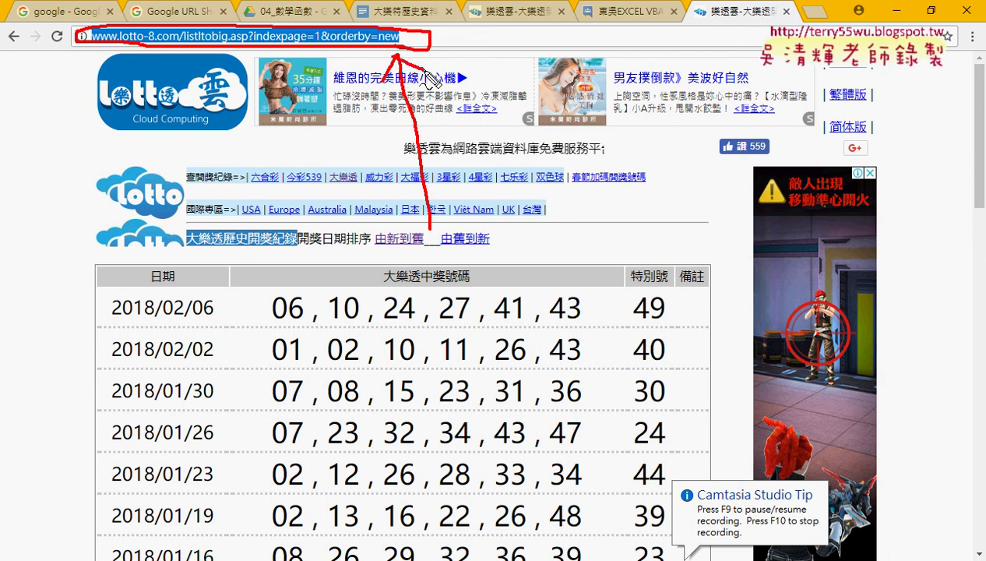
key("Escape")
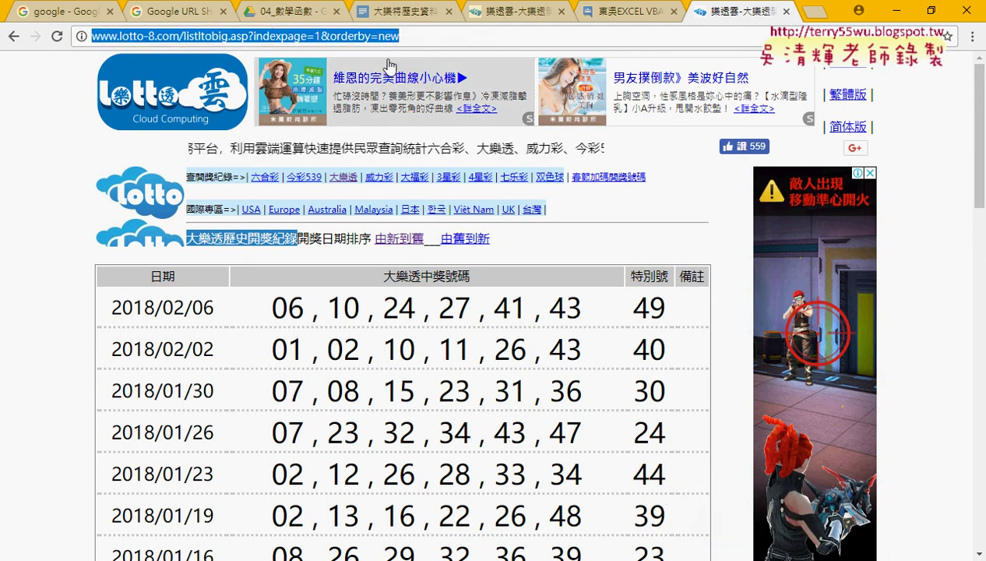
right_click(382, 45)
left_click(415, 98)
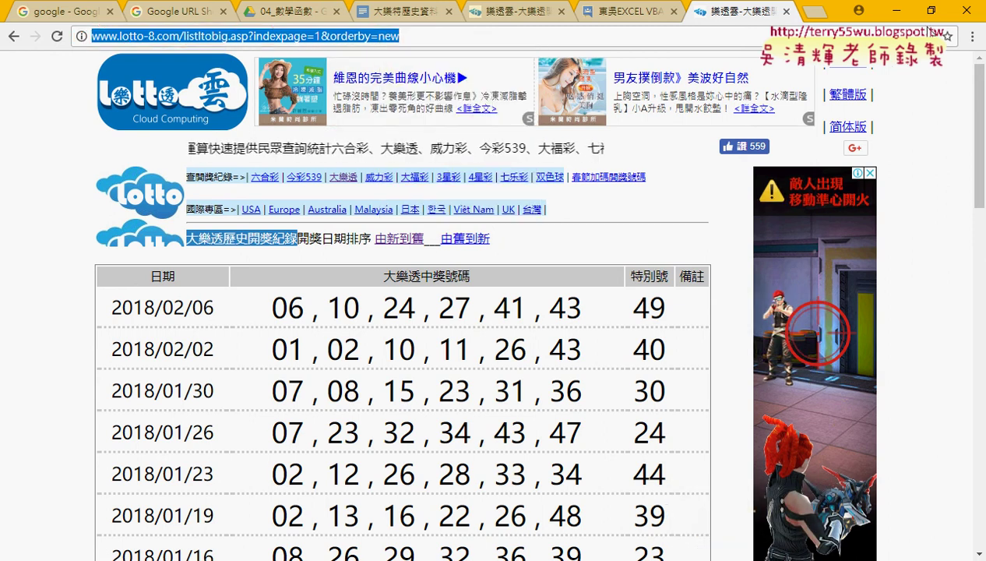
key("alt+Tab")
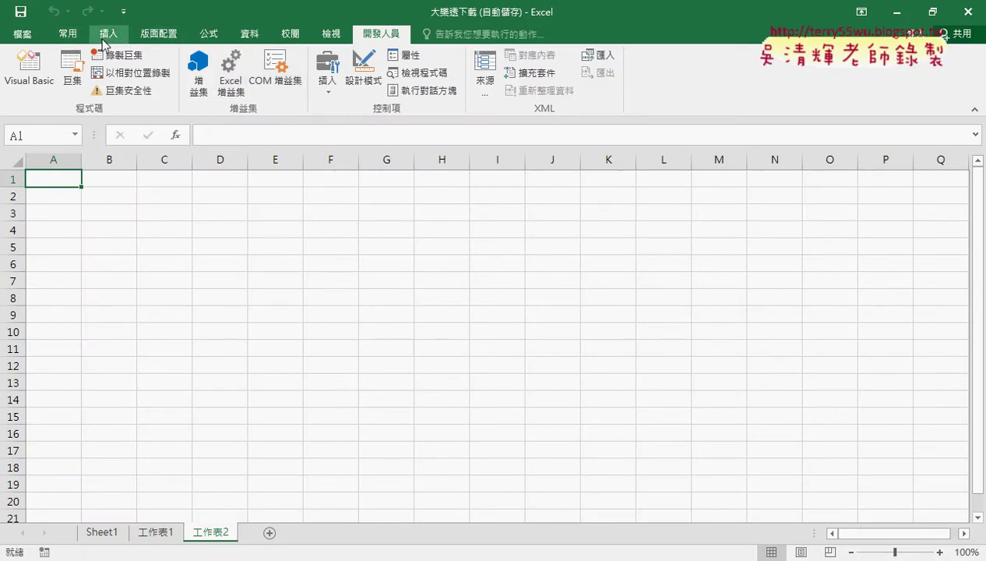
Choose 資料 > 從Web to open the 新增 Web 查詢 dialog over the empty 工作表2
left_click(253, 41)
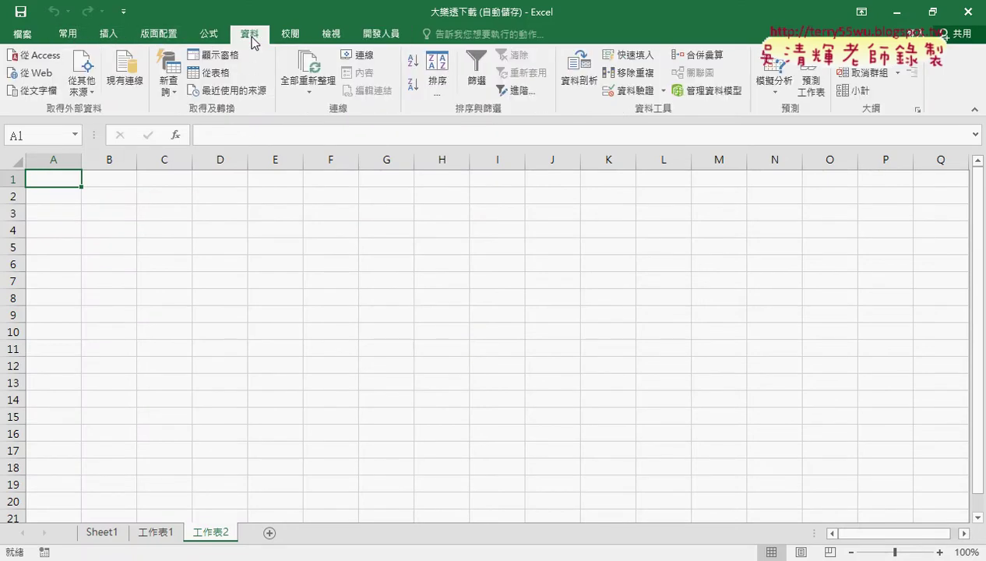
left_click(52, 75)
left_click_drag(52, 75, 17, 62)
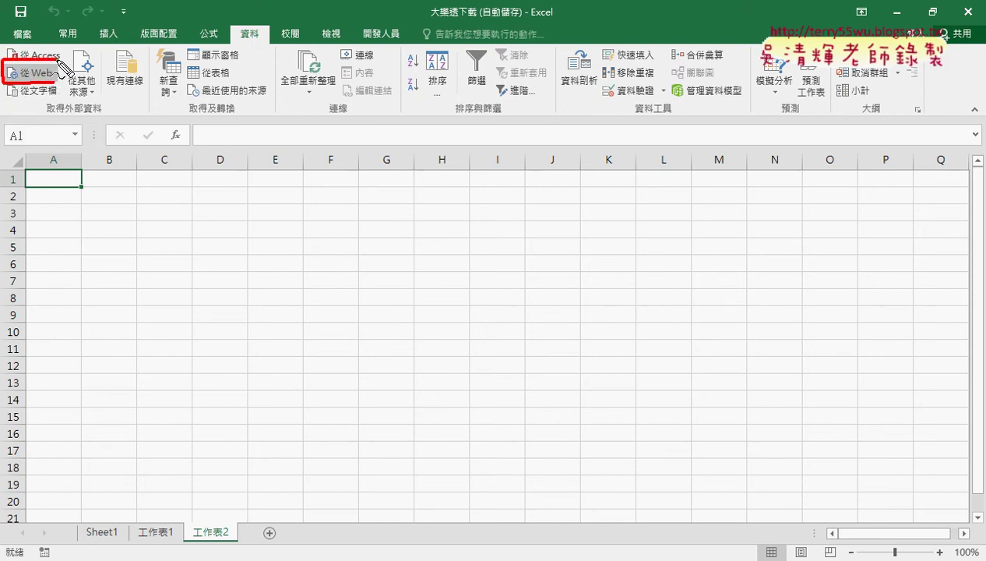
left_click_drag(17, 62, 249, 280)
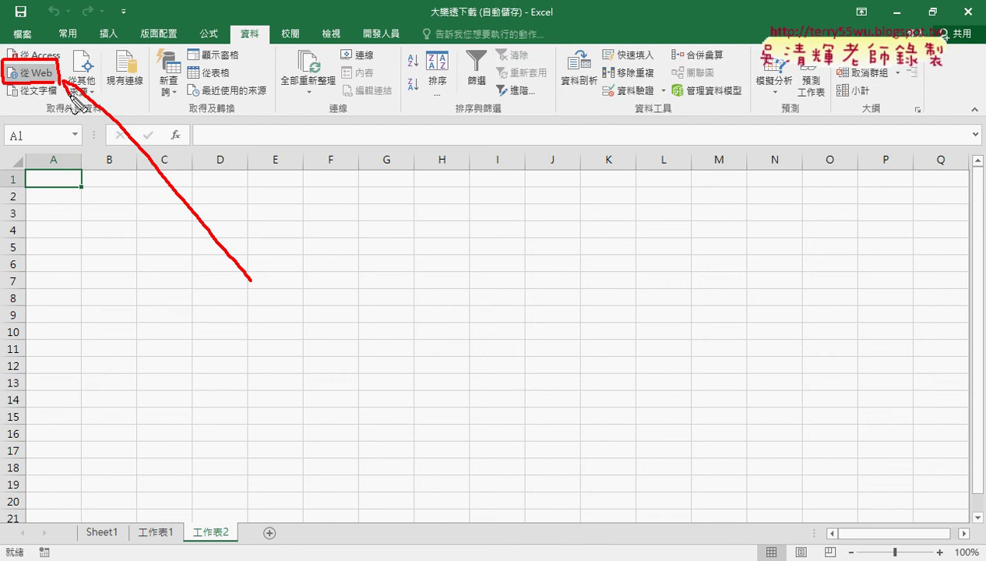
left_click_drag(64, 76, 93, 95)
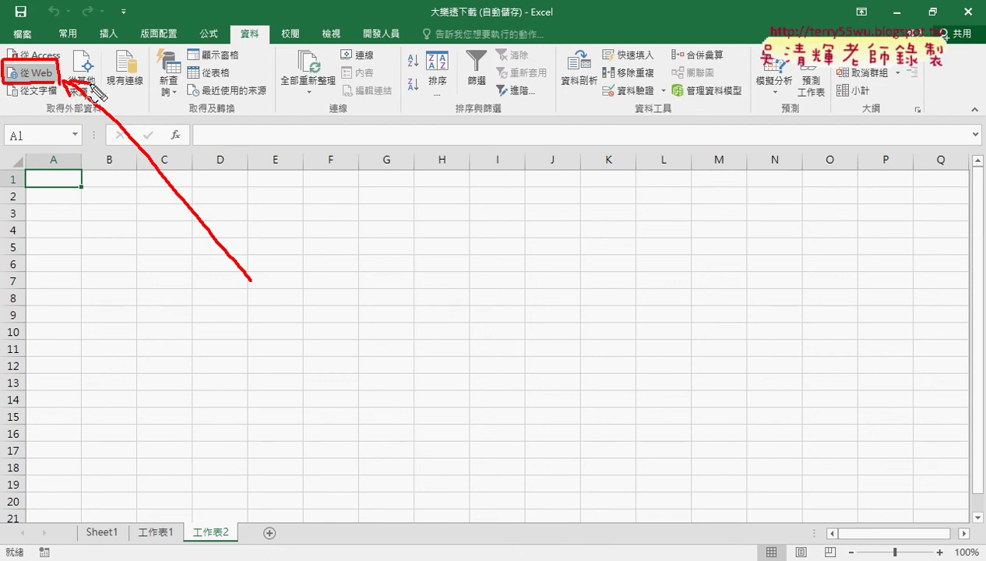
key("Escape")
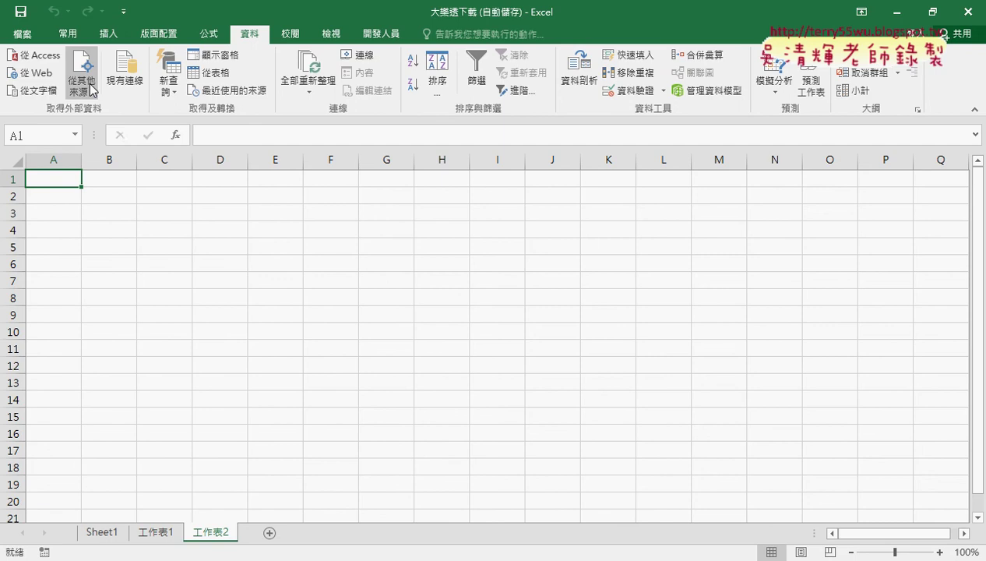
left_click(43, 77)
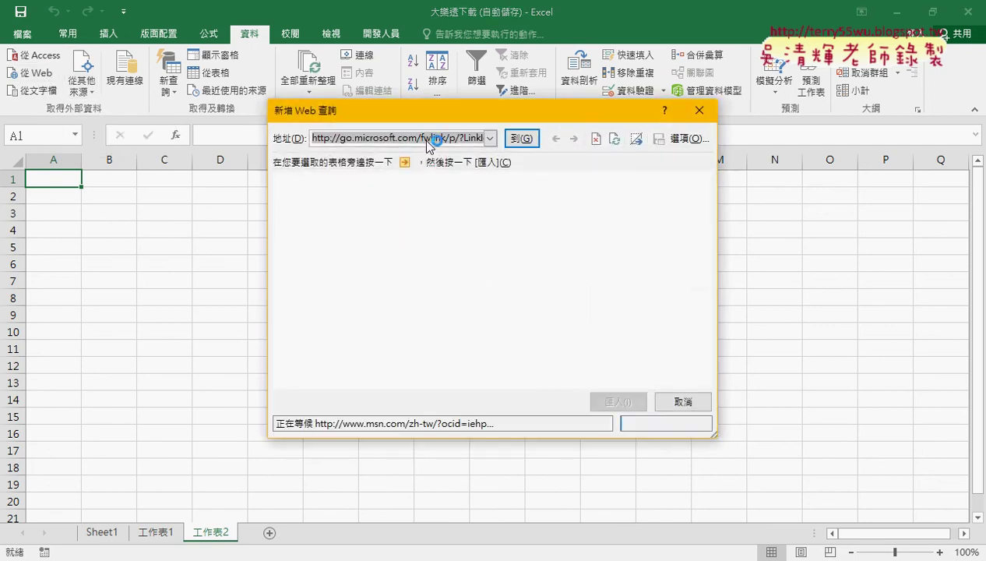
Replace the query's default address with the pasted lotto-8 listltobig.asp URL and load it
left_click(430, 140)
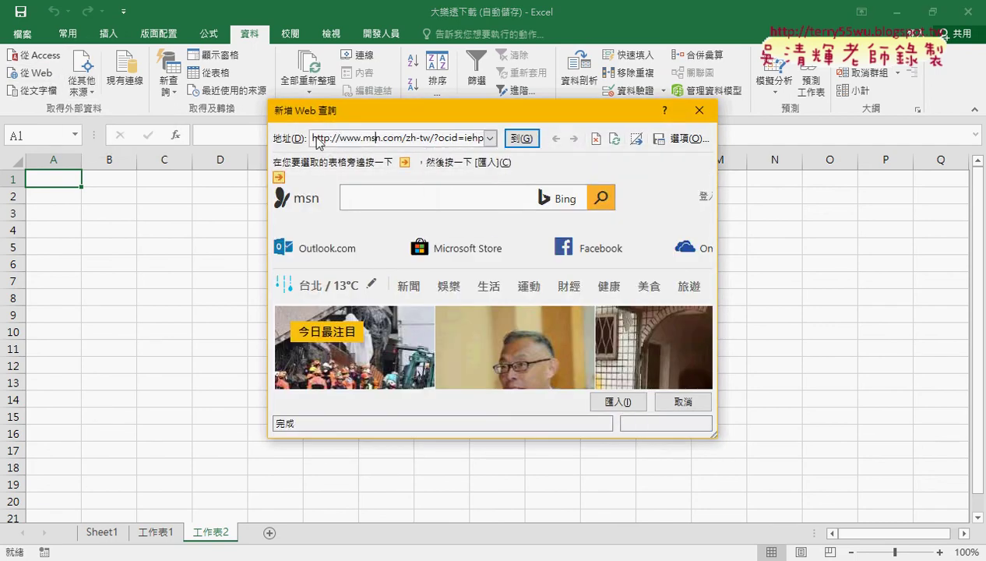
left_click_drag(313, 138, 515, 145)
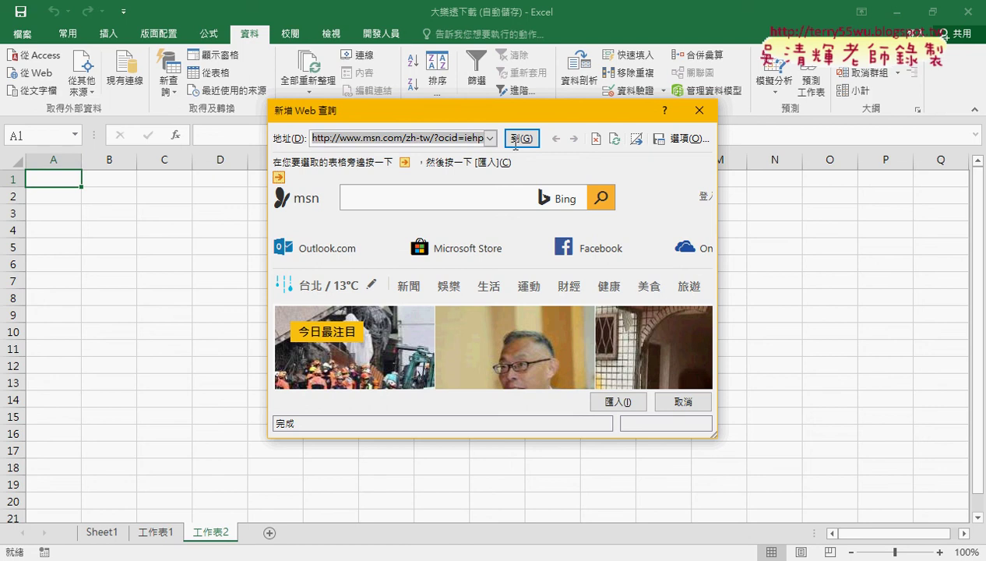
right_click(468, 138)
left_click(495, 184)
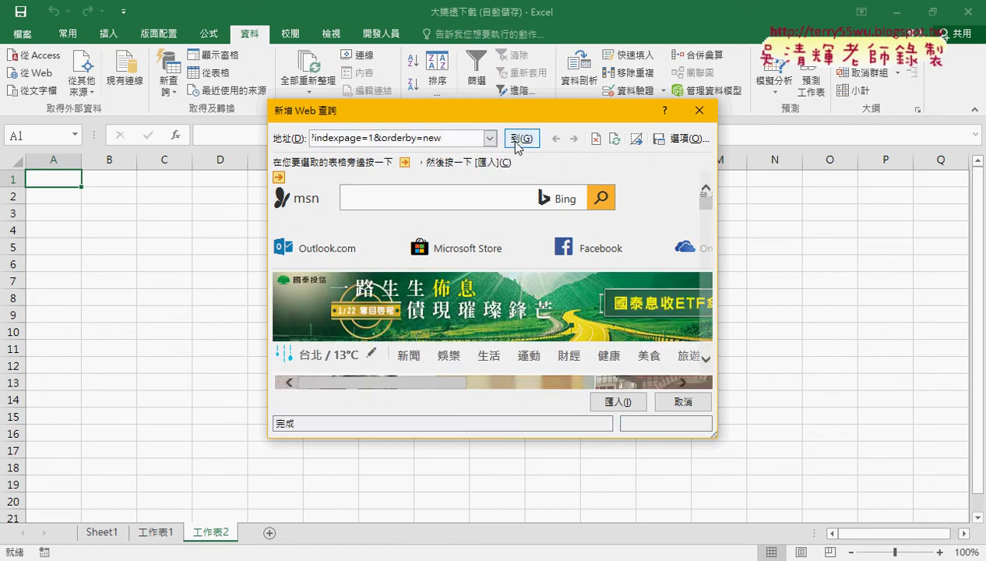
left_click(516, 141)
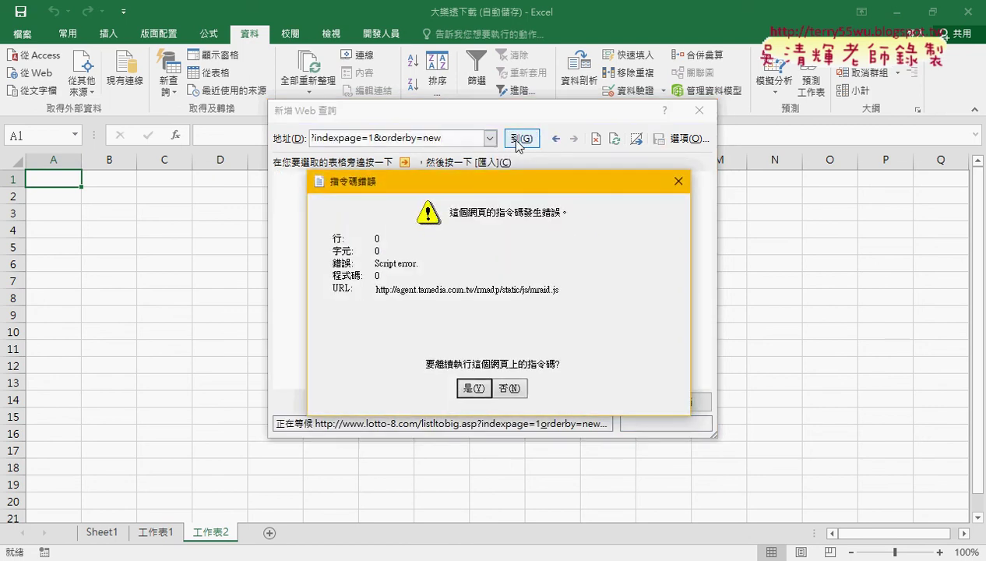
Answer 是(Y) to every script error until the 開獎紀錄 page displays
left_click(473, 389)
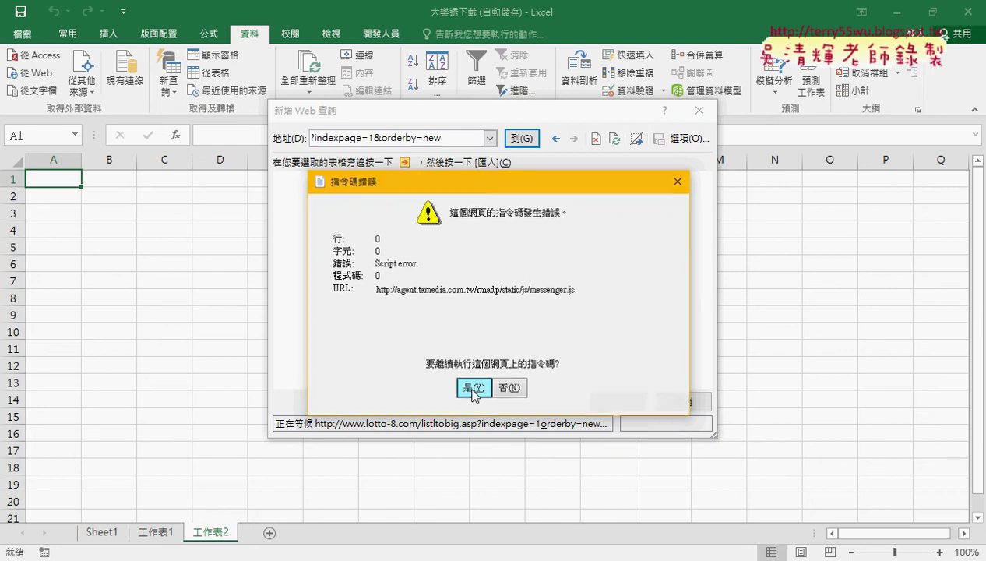
left_click(473, 389)
left_click(473, 389)
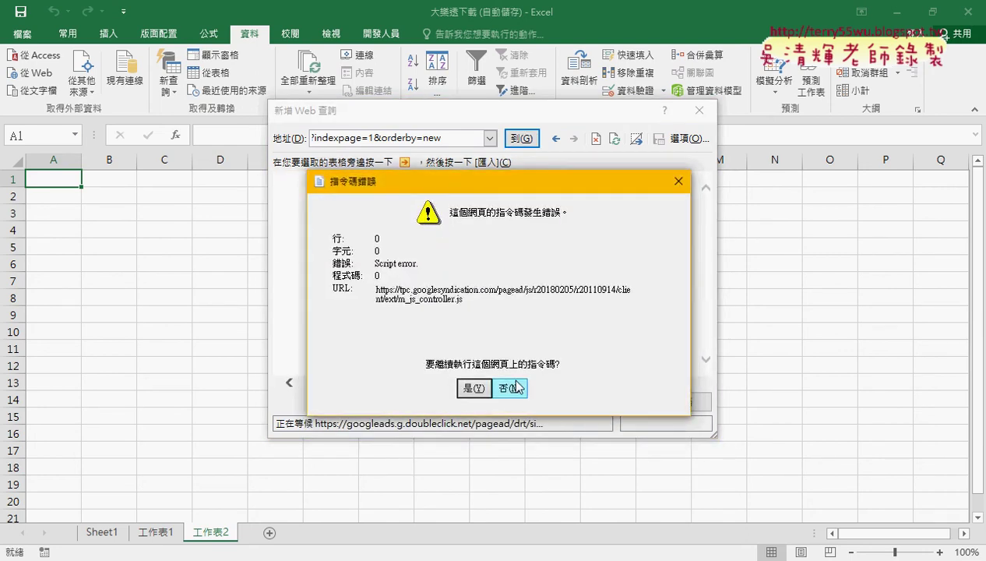
left_click(476, 389)
left_click(477, 391)
left_click(476, 387)
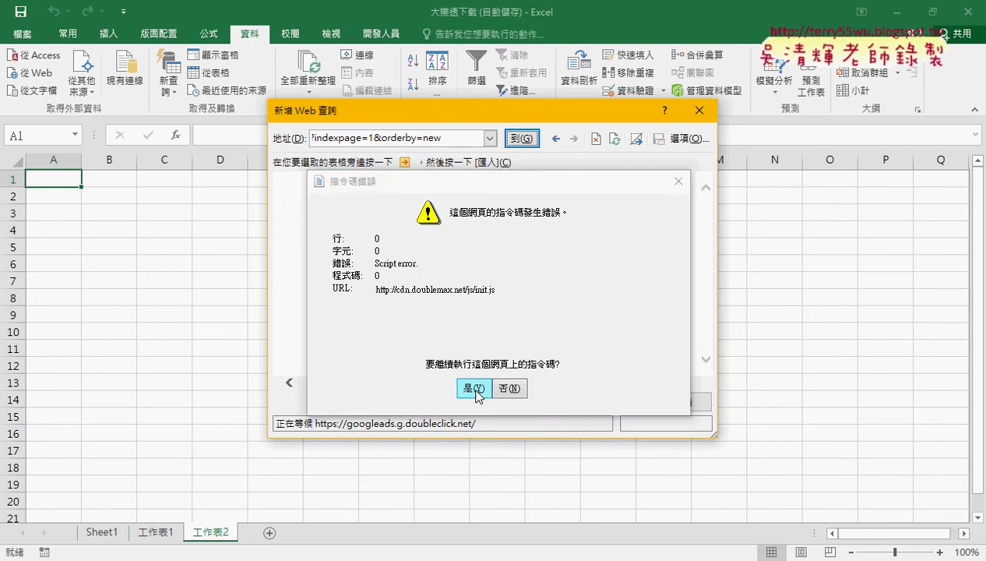
left_click(476, 389)
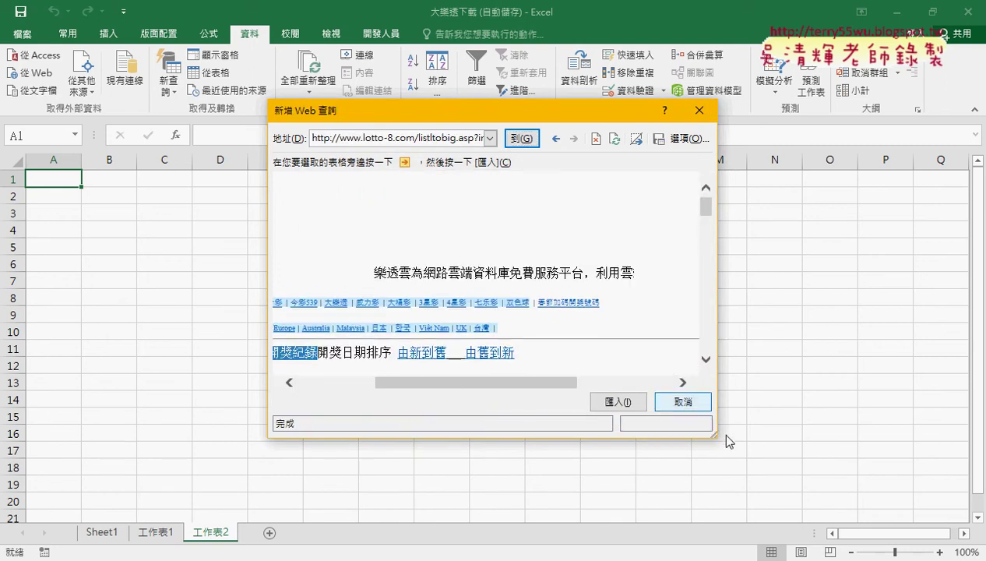
Enlarge the web query window, check the draw results table, and choose 匯入 with destination =$A$1
left_click_drag(716, 435, 911, 552)
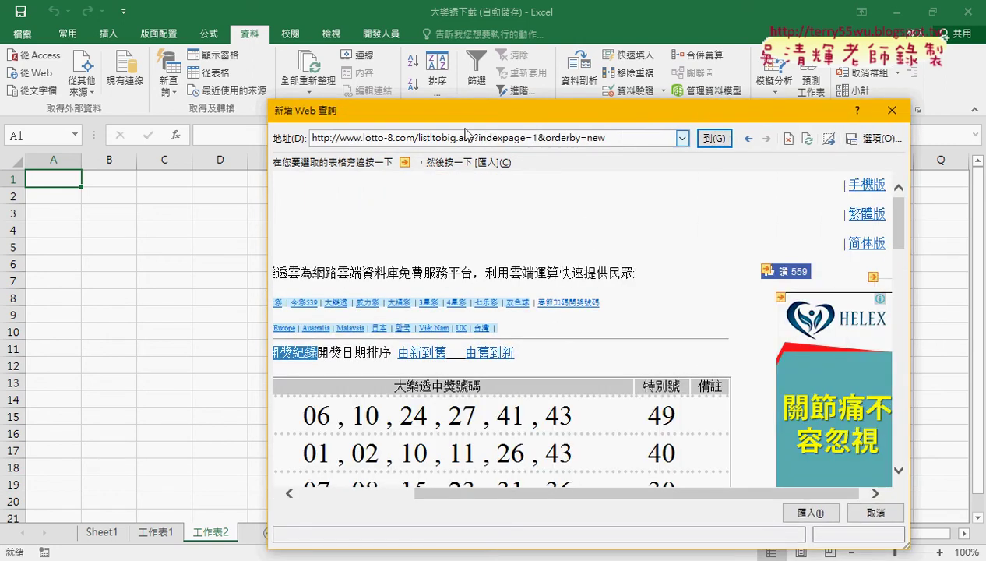
left_click_drag(451, 116, 328, 60)
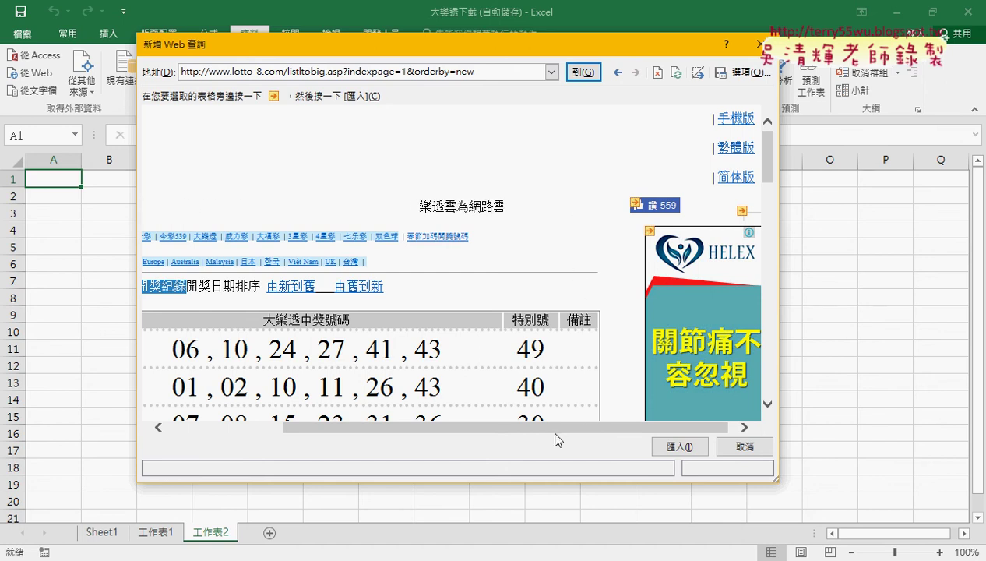
left_click_drag(555, 430, 433, 434)
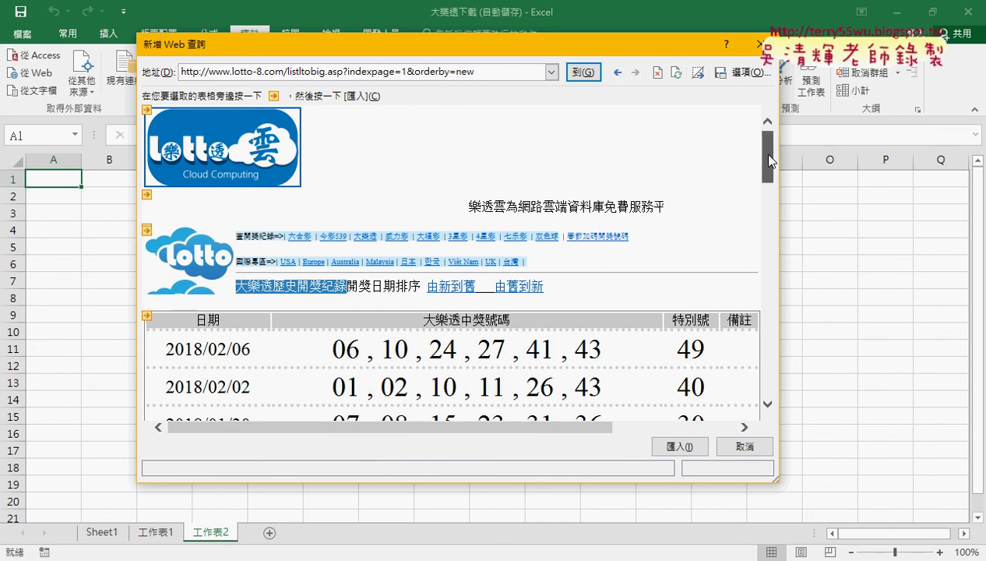
left_click_drag(767, 154, 770, 183)
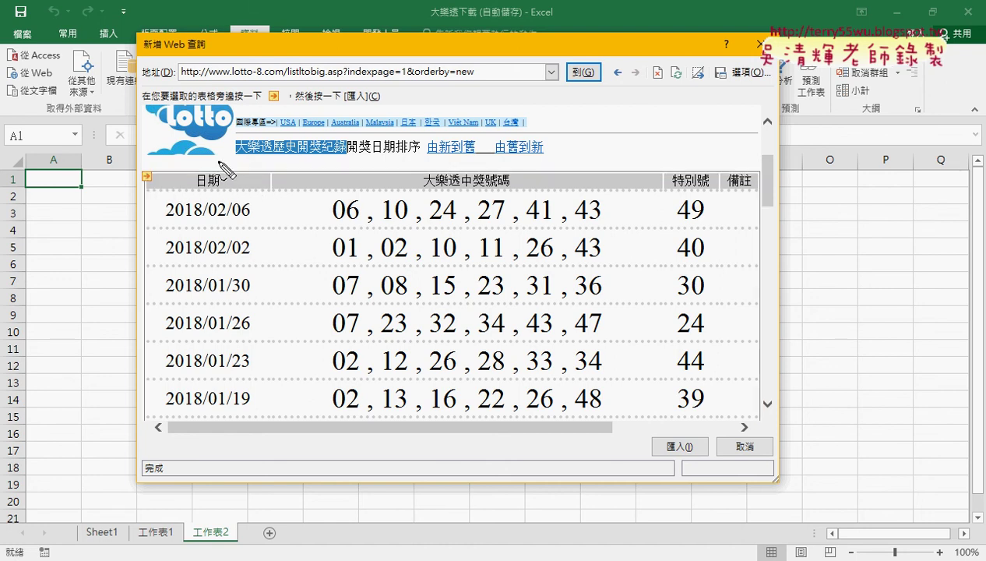
left_click_drag(279, 84, 282, 106)
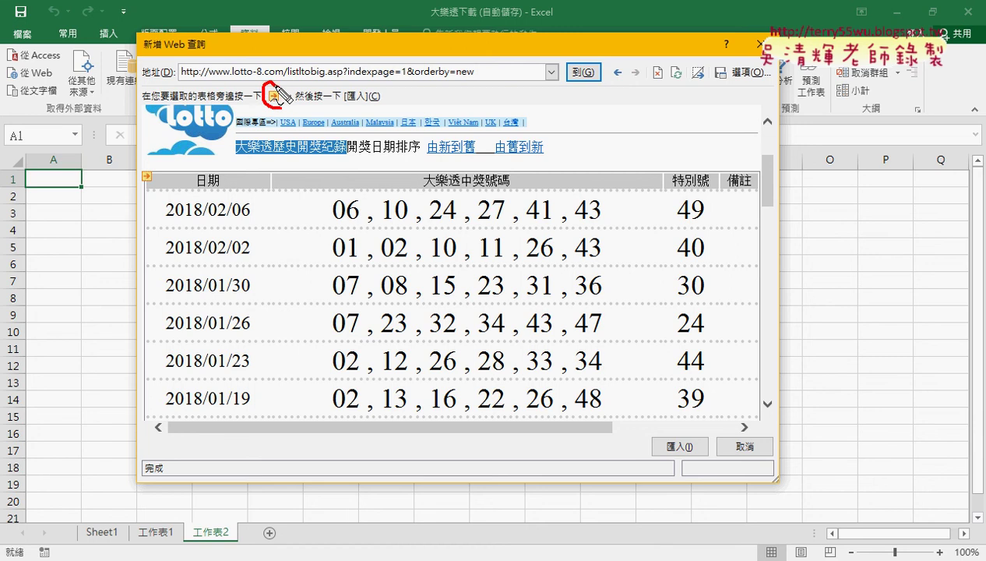
left_click_drag(140, 191, 154, 192)
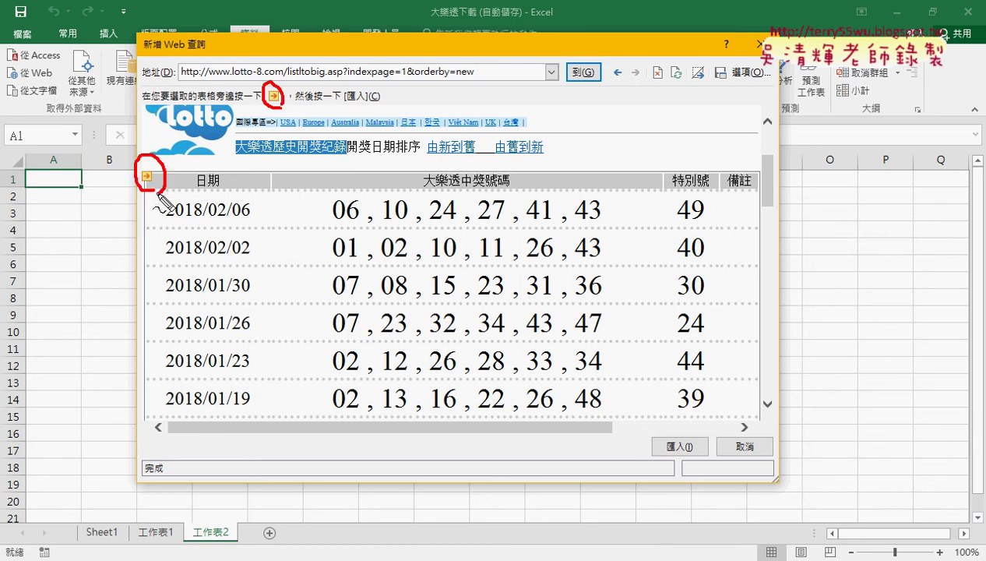
key("Escape")
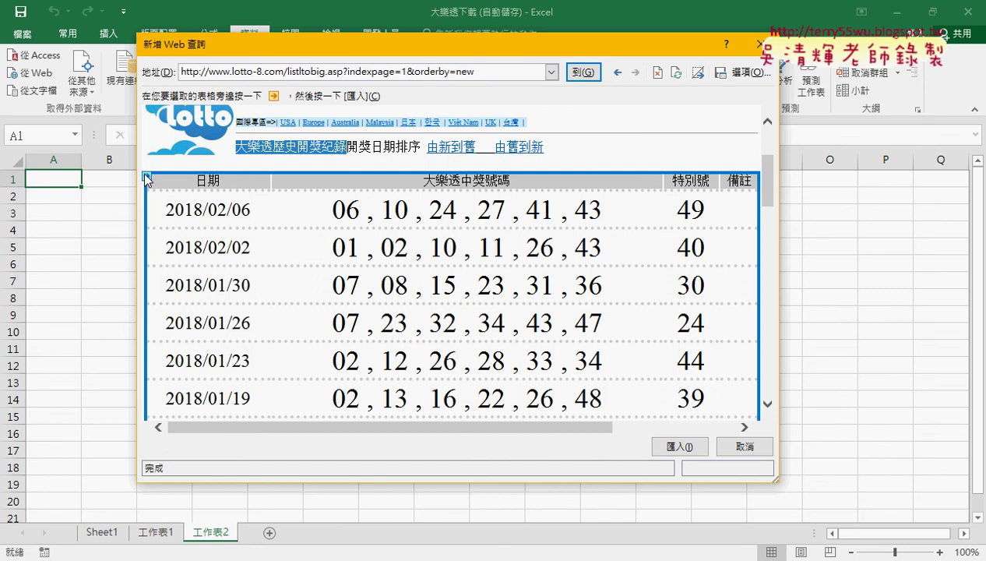
left_click(144, 175)
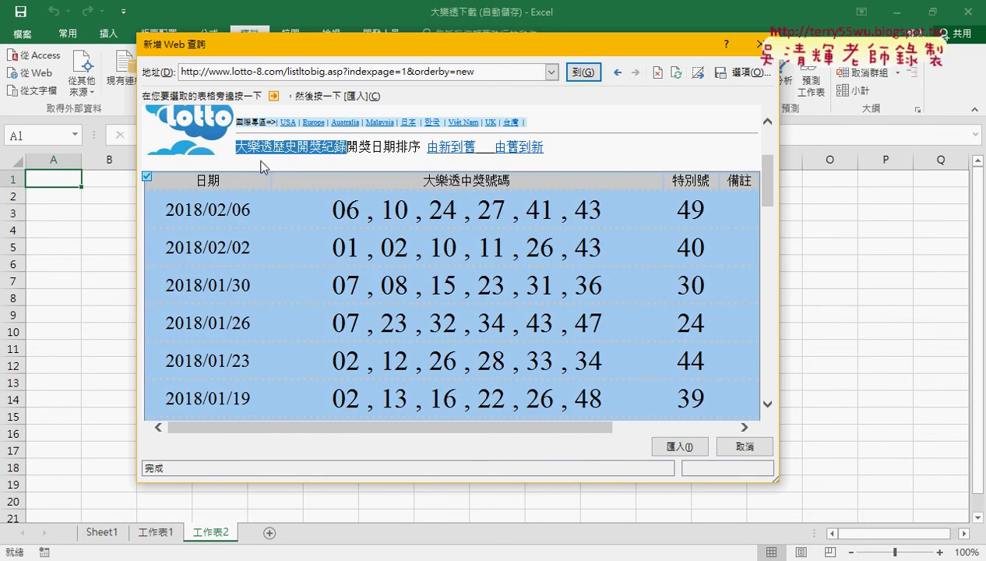
left_click(684, 446)
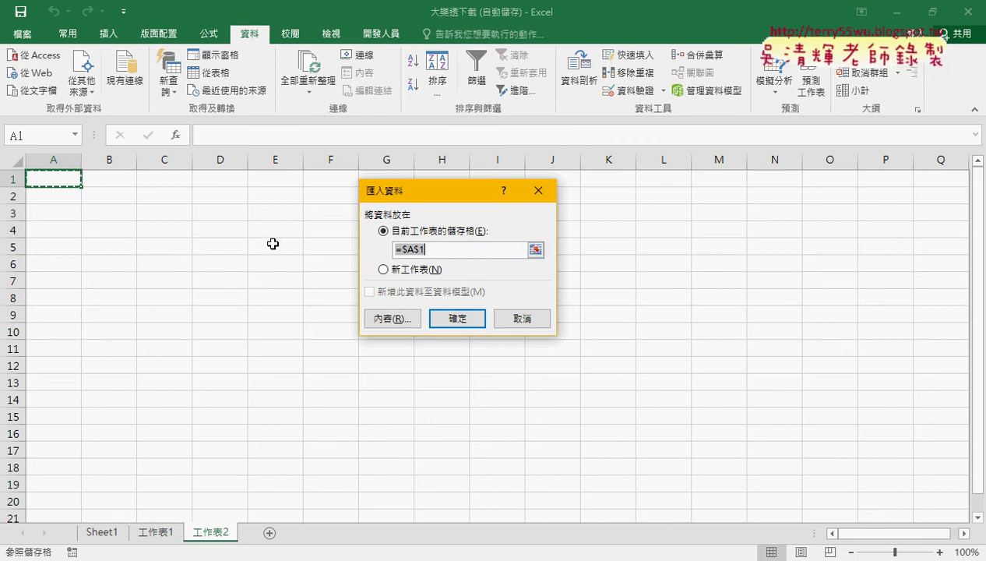
Place the draw table at A1 on 工作表2 and scroll to verify rows ending at 2017/10/27 in row 31
left_click(458, 318)
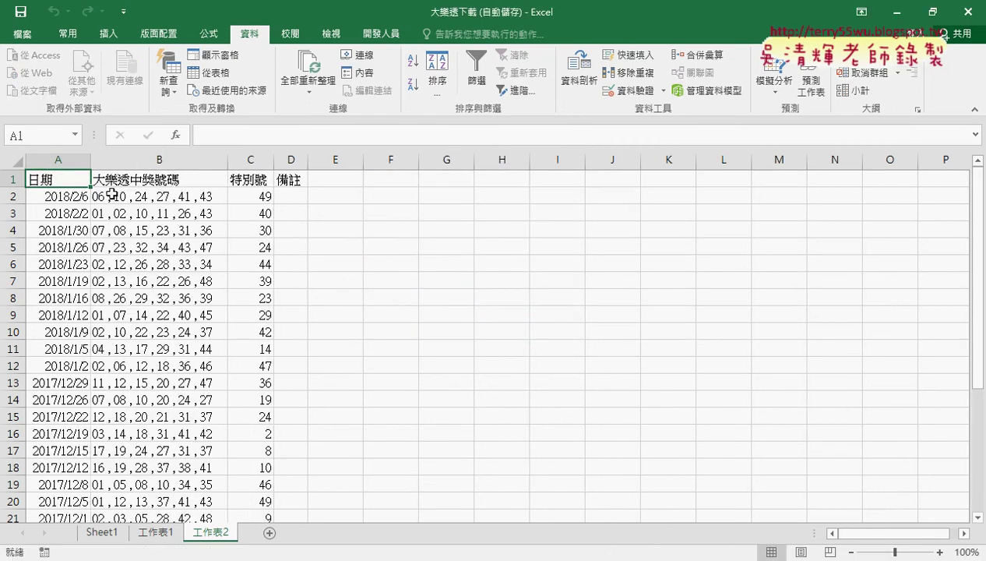
scroll(240, 239, "down", 1)
scroll(240, 240, "up", 1)
scroll(240, 240, "down", 4)
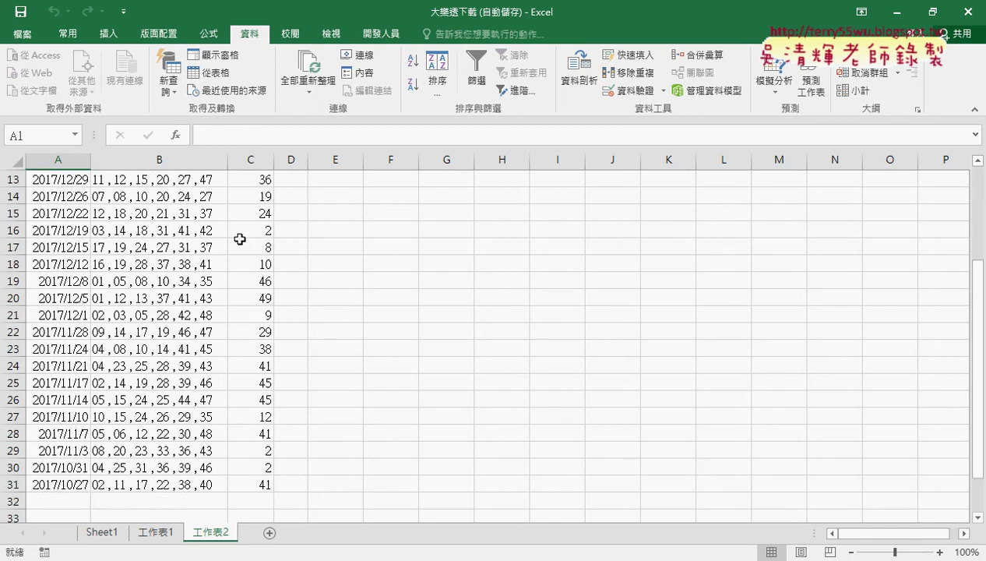
scroll(237, 238, "down", 2)
left_click(82, 401)
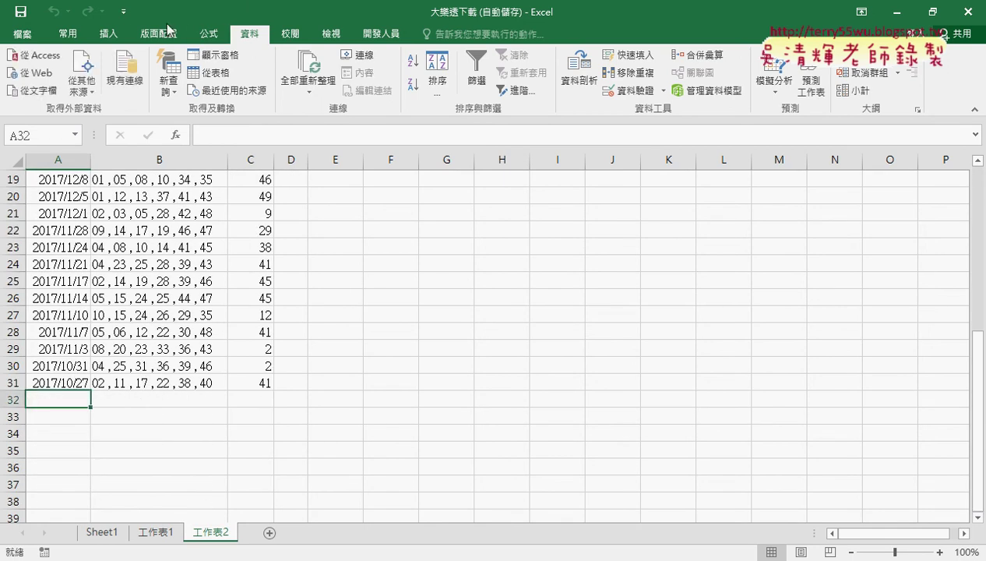
left_click(107, 34)
left_click(262, 39)
Add blank sheet 工作表3 and begin recording macro 巨集1 stored in this workbook
left_click(269, 533)
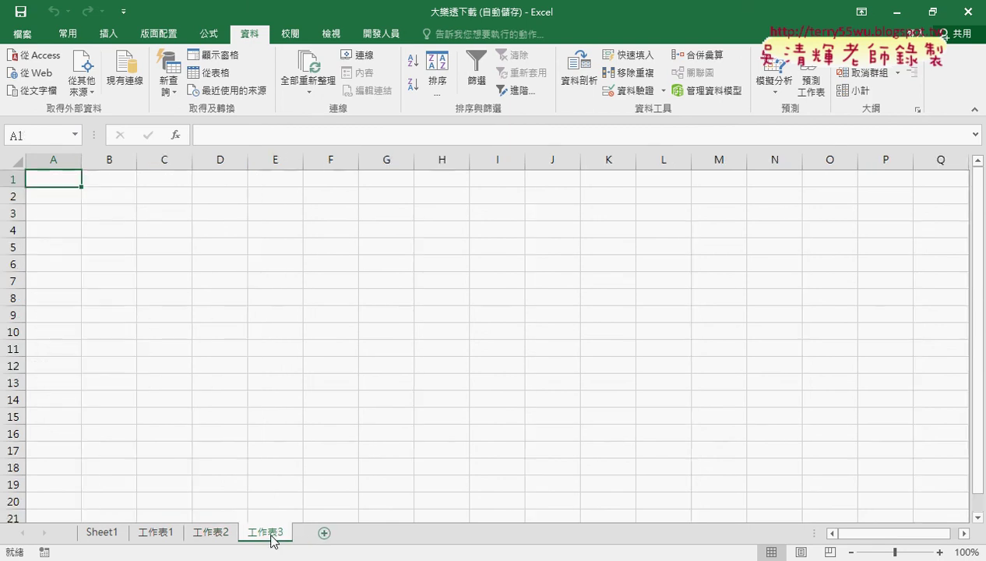
left_click(380, 34)
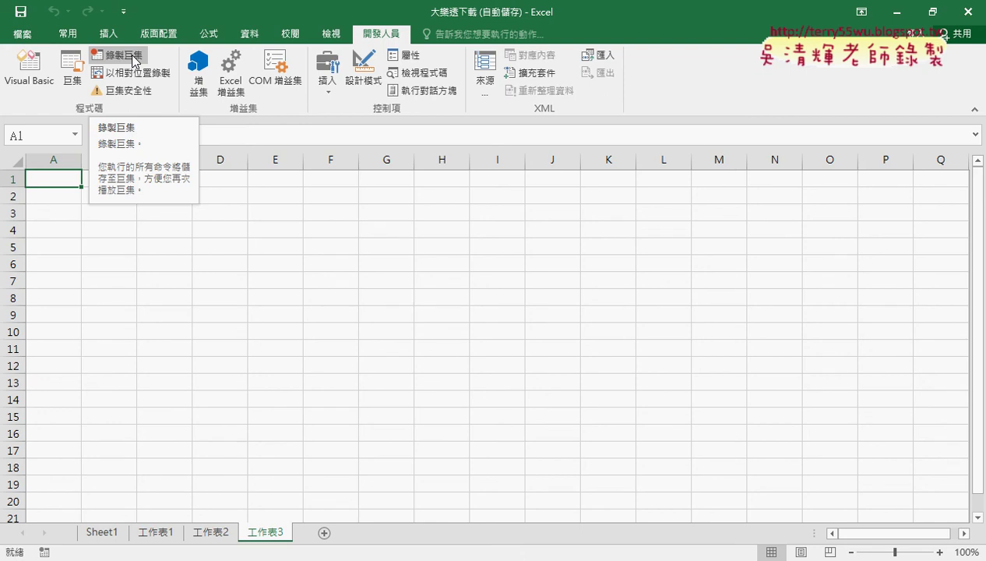
left_click(135, 60)
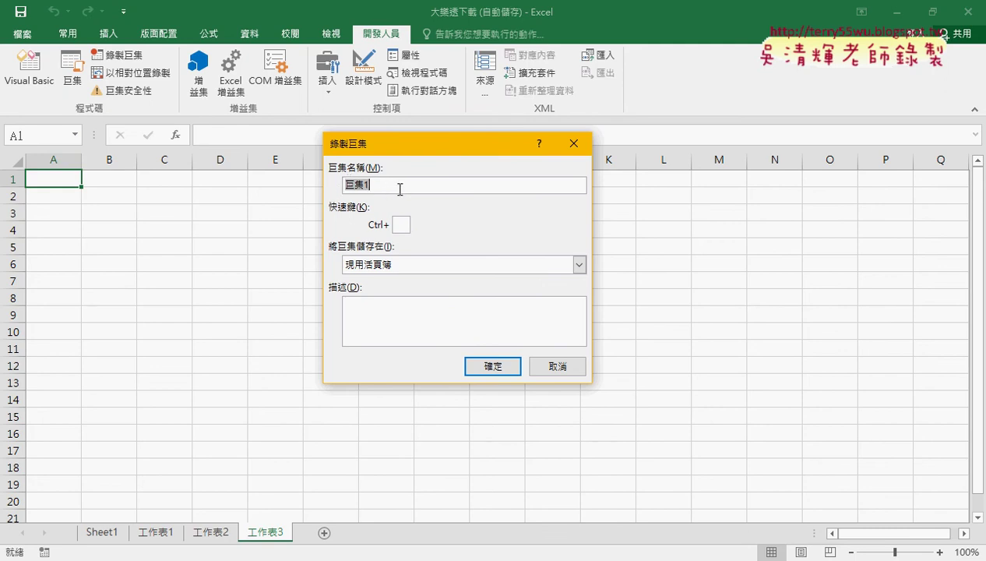
left_click(494, 371)
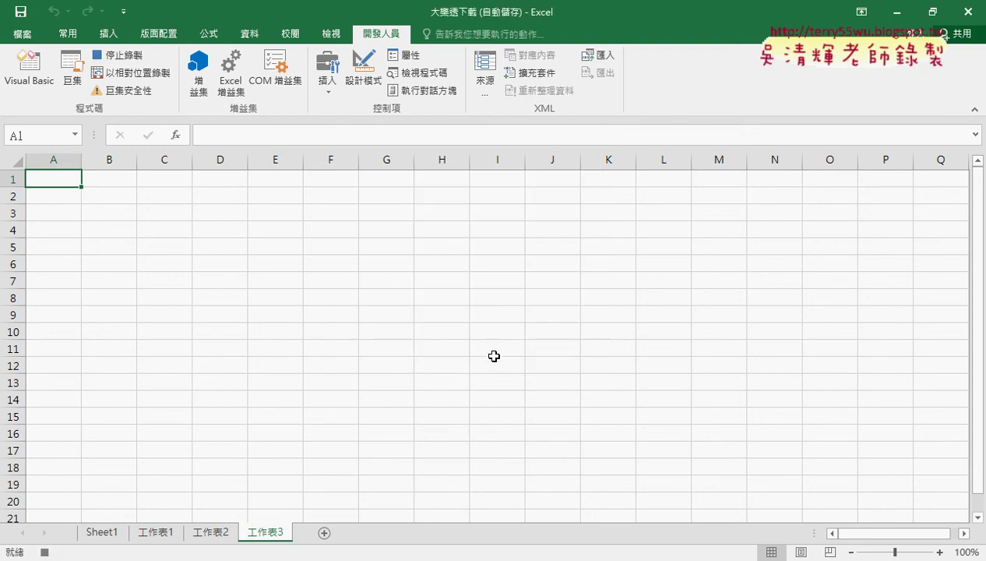
Start a new web query from 資料 > 從 Web and load the pasted lotto-8 results URL
left_click(249, 34)
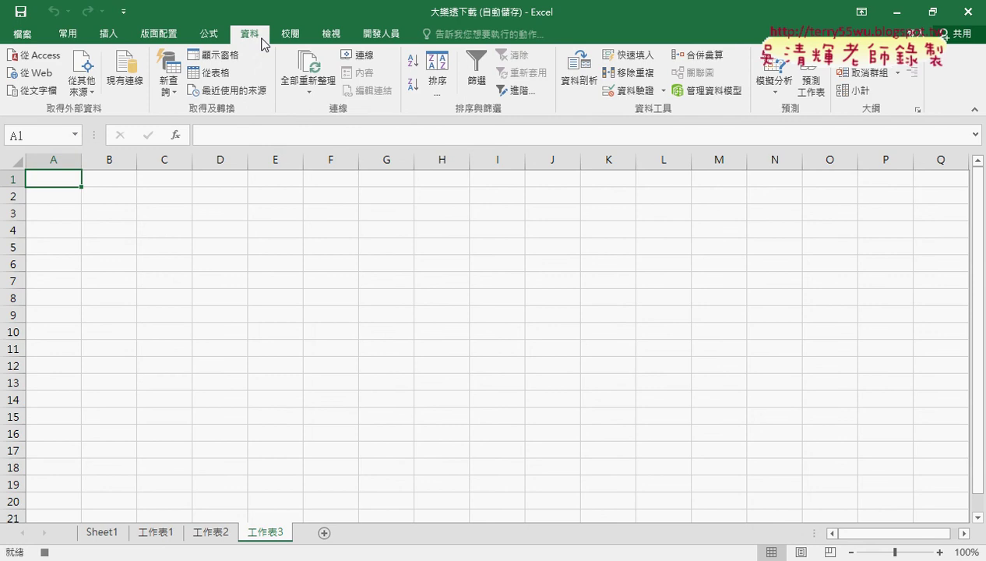
left_click(32, 72)
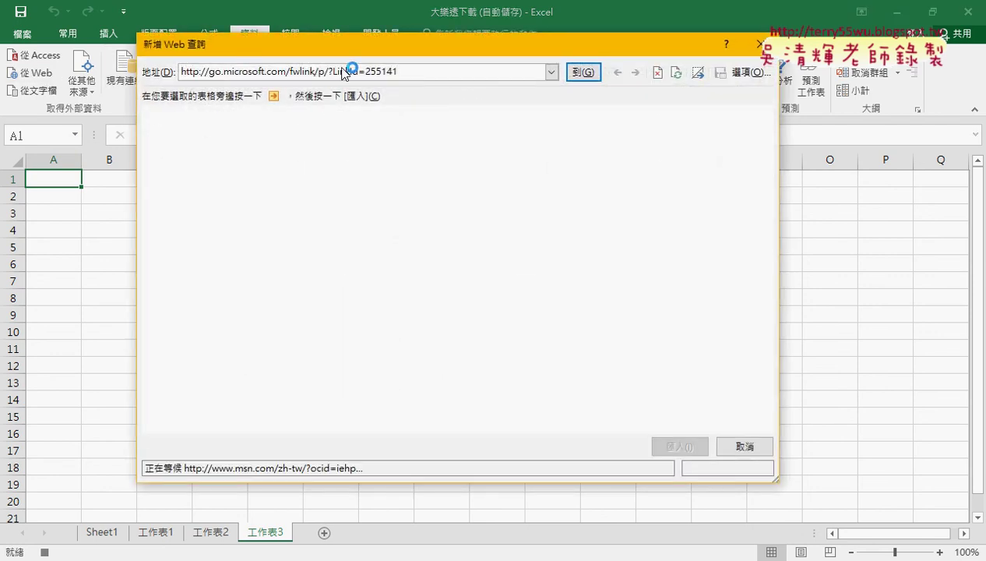
right_click(254, 70)
left_click(304, 120)
left_click(584, 72)
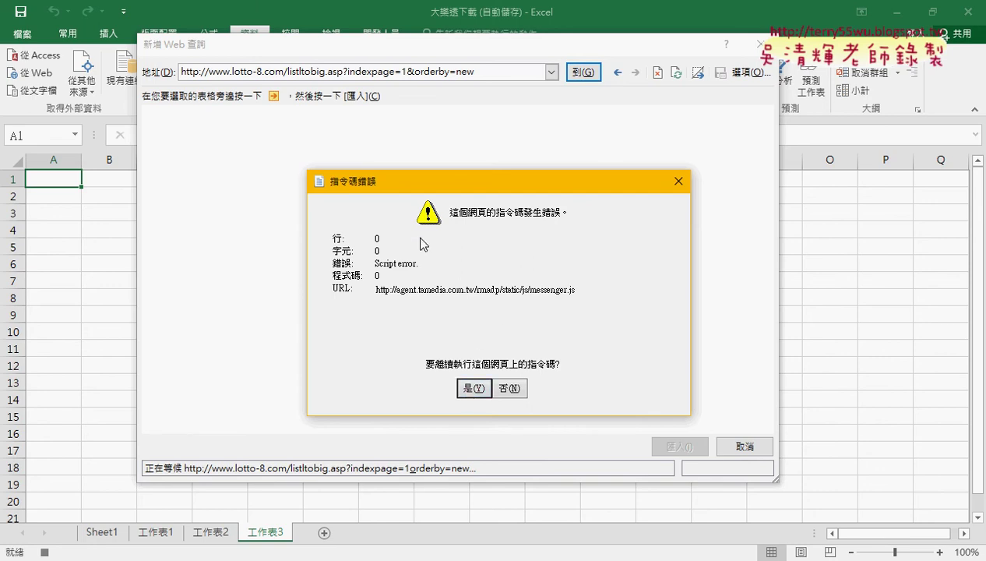
Answer 是 to all eight script error prompts so the results page finishes loading
left_click(472, 393)
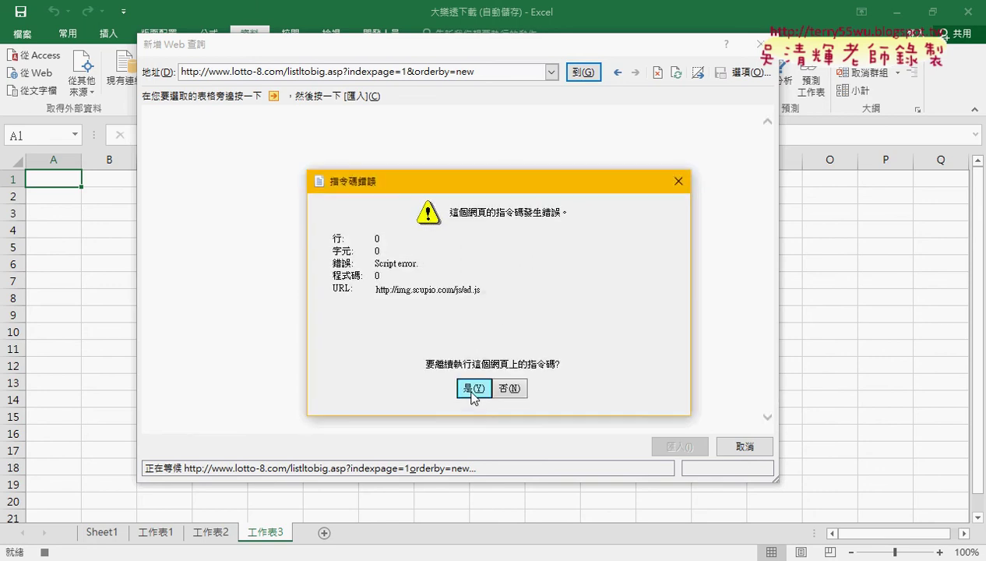
left_click(475, 388)
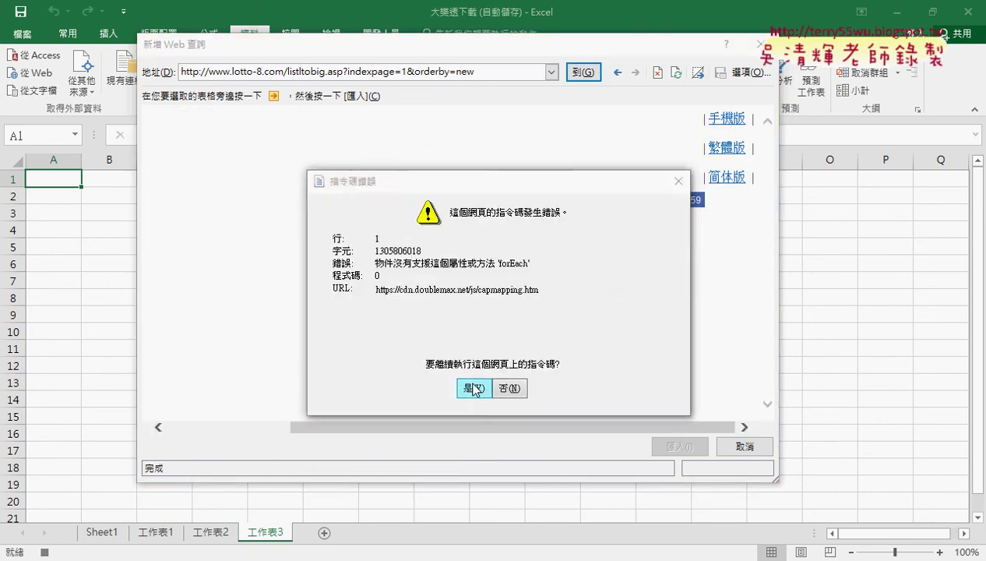
left_click(476, 387)
left_click(477, 388)
left_click(478, 389)
left_click(478, 388)
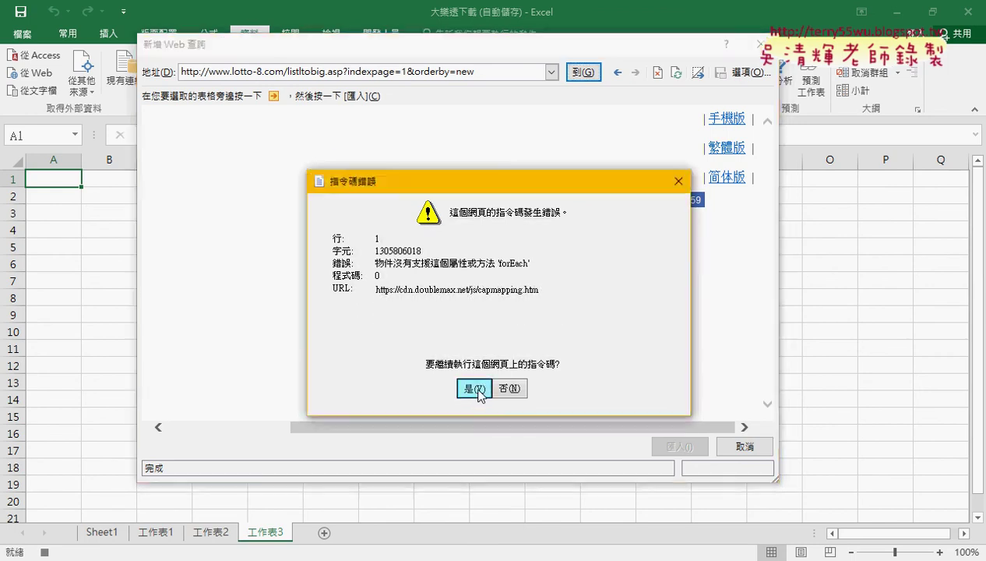
left_click(477, 389)
left_click(477, 389)
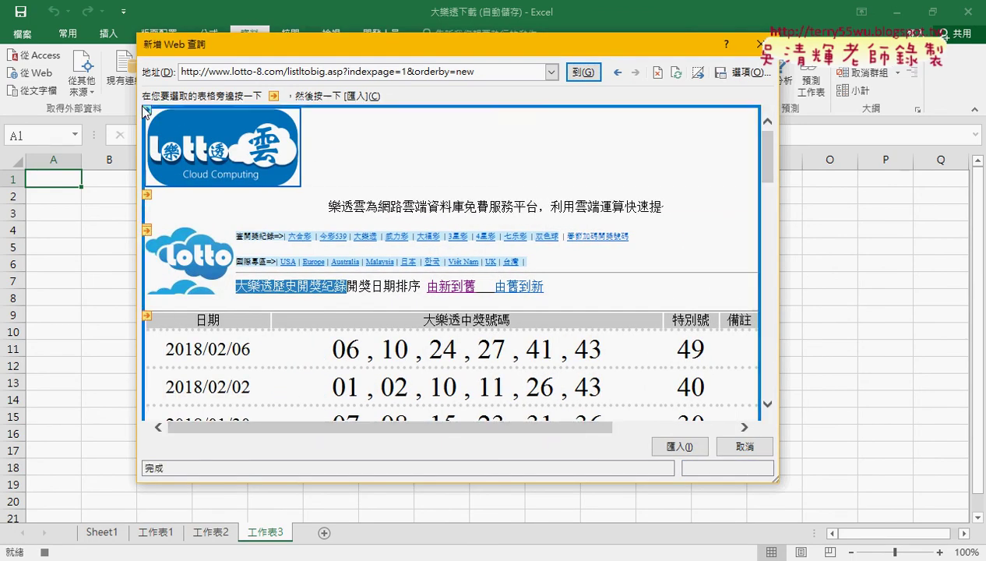
Check the draw results table and import it into 工作表3 at cell A1
left_click(148, 317)
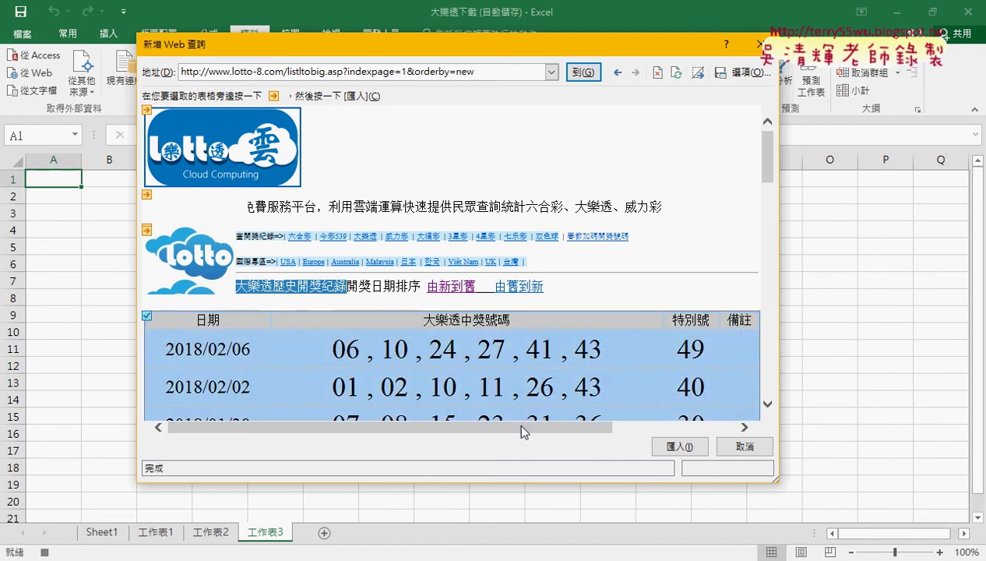
left_click(664, 446)
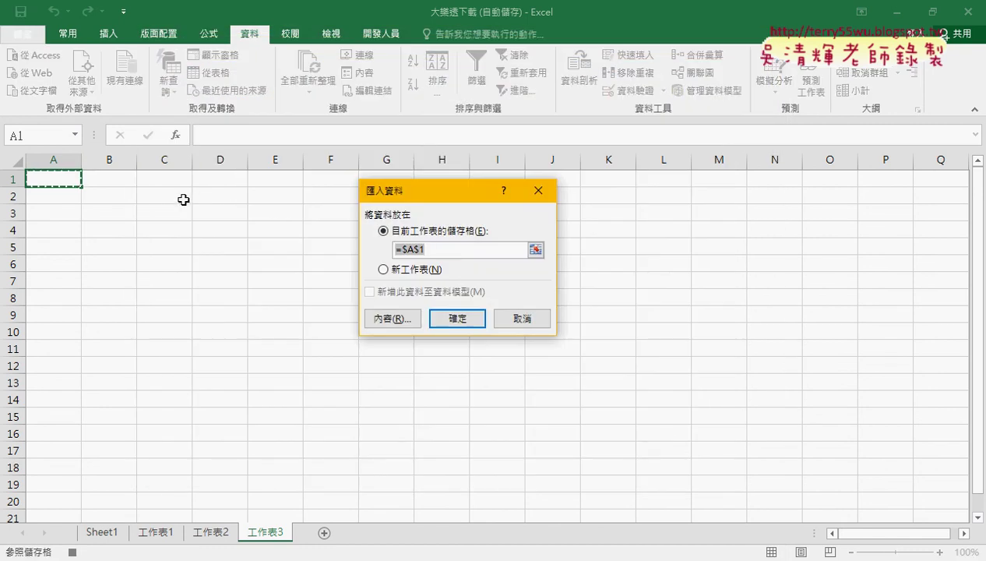
left_click(460, 324)
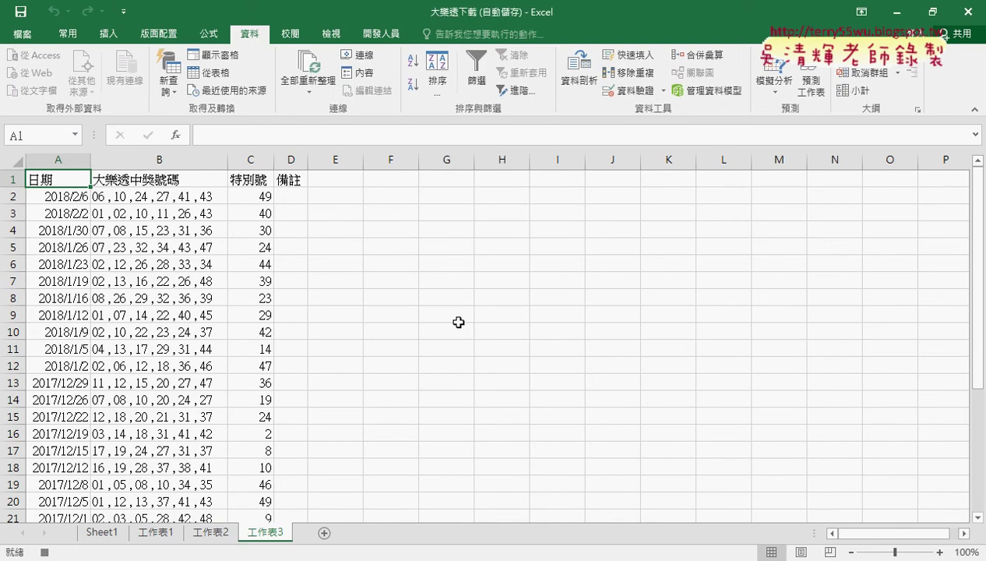
Stop the macro recording and open 巨集1's code in the VBA editor
left_click(381, 33)
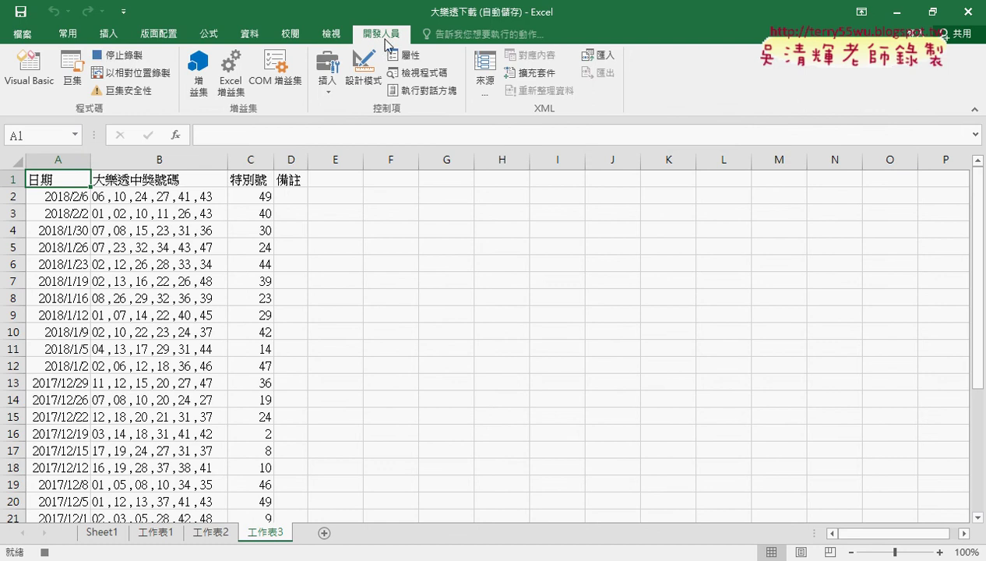
left_click(128, 56)
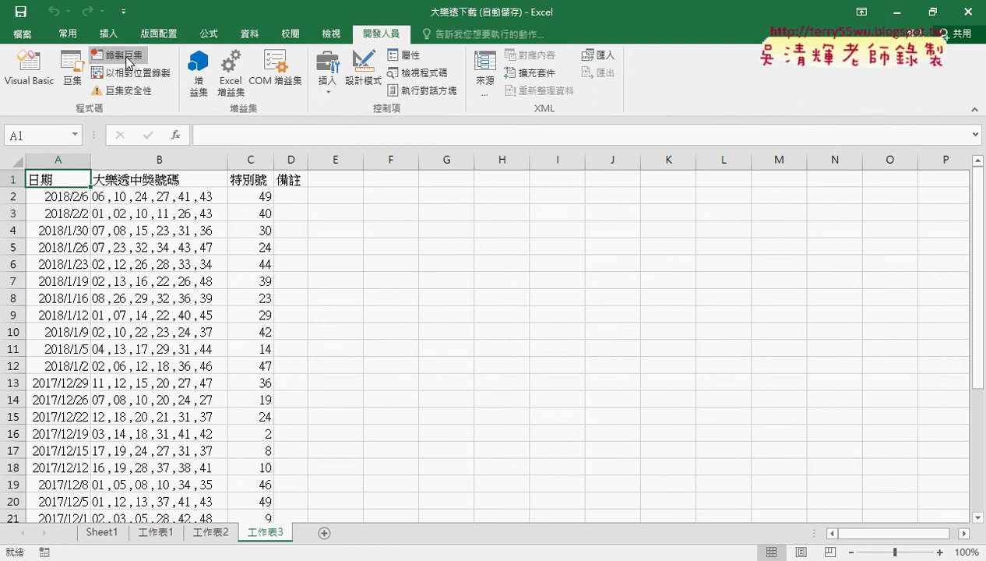
left_click(72, 70)
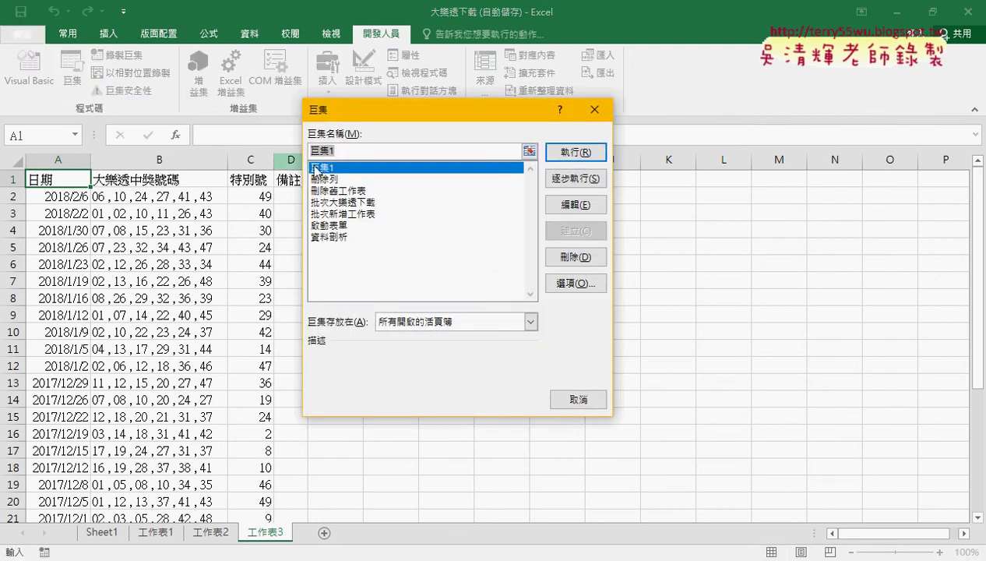
left_click(583, 206)
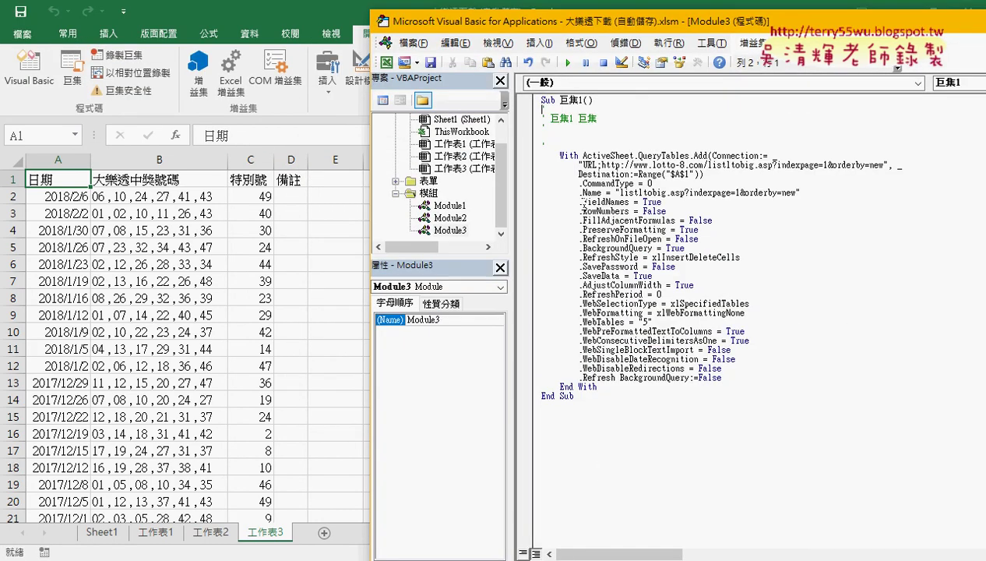
Delete the comment lines and walk through the With block and QueryTables object
left_click_drag(543, 147, 543, 109)
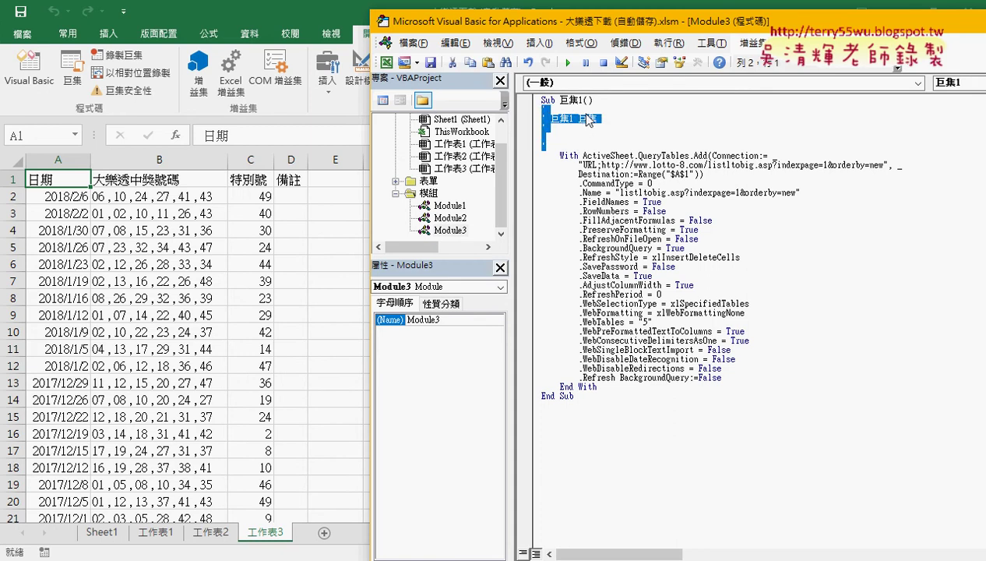
key("Delete")
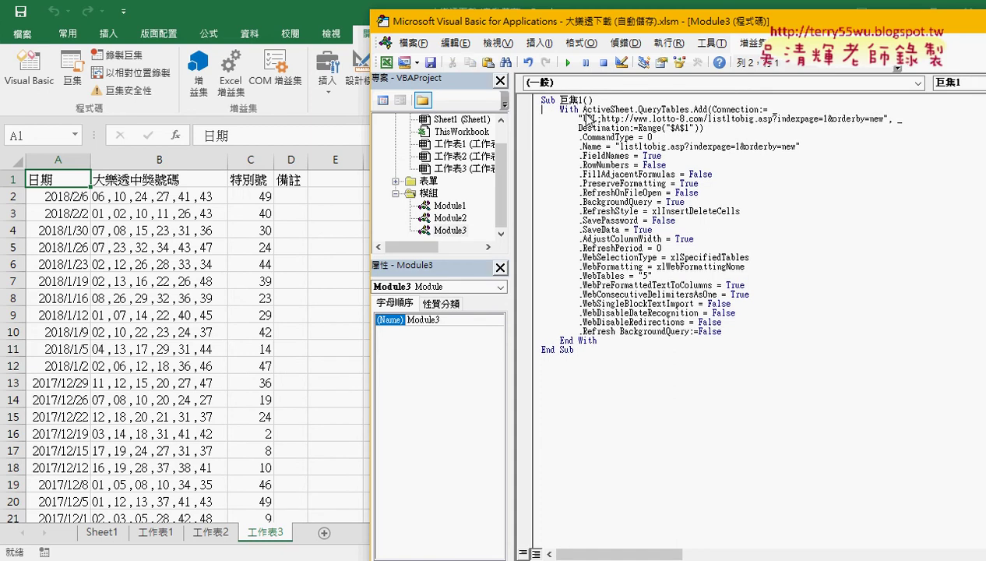
double_click(569, 110)
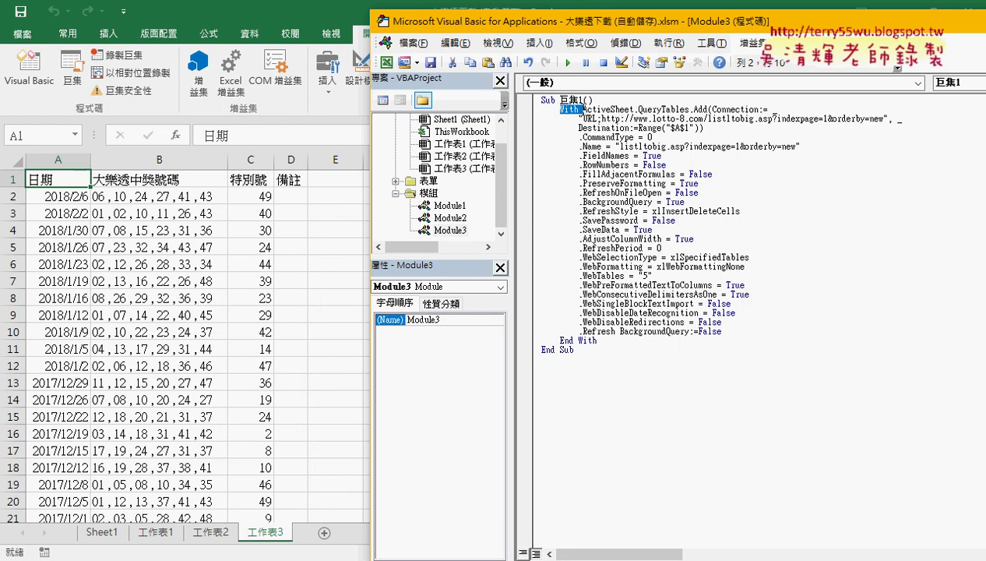
left_click_drag(553, 341, 602, 341)
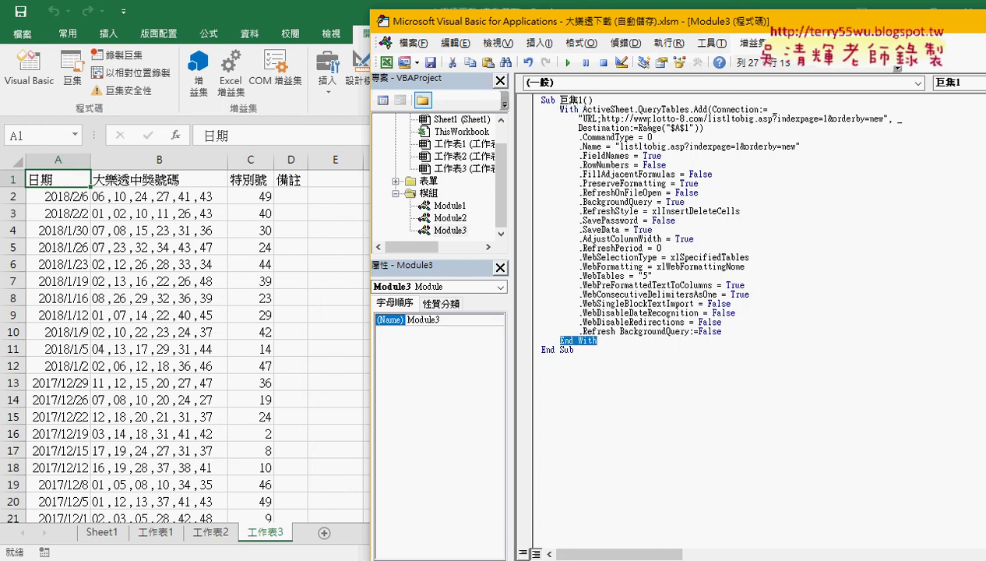
left_click_drag(507, 161, 454, 160)
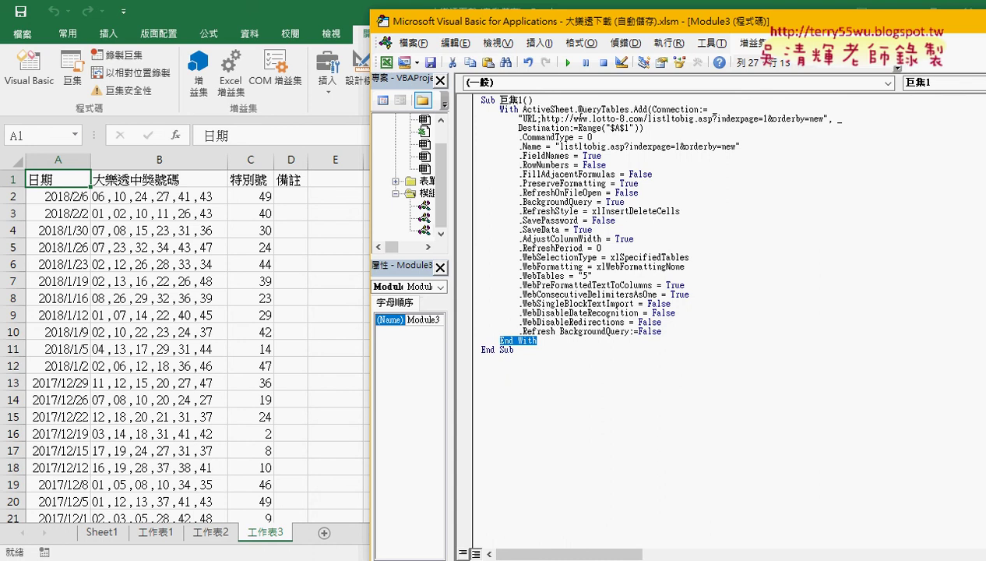
left_click_drag(579, 109, 630, 109)
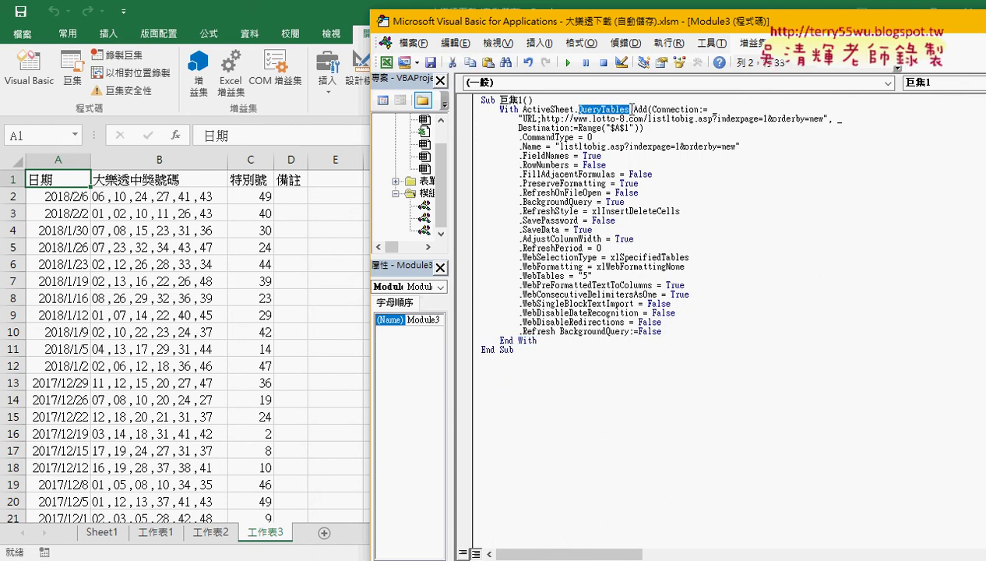
Set the code editor font size to 12 under Tools > Options > Editor Format
left_click(711, 43)
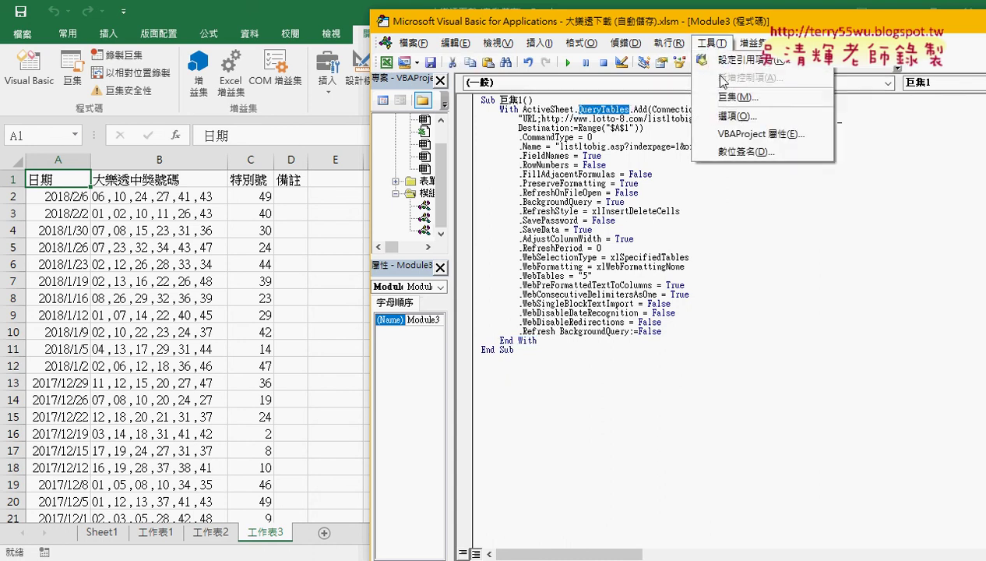
left_click(723, 117)
left_click(409, 141)
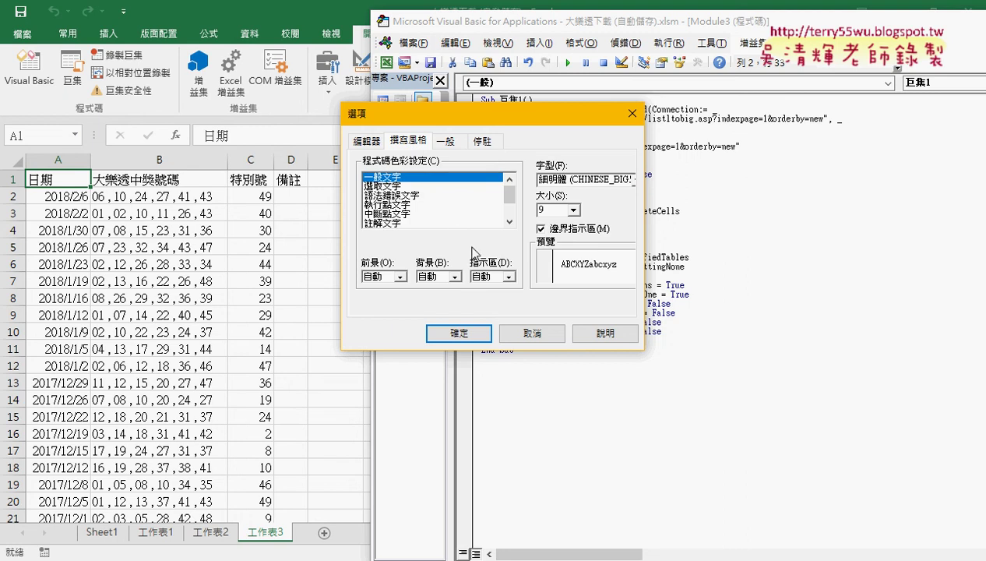
left_click(574, 210)
left_click(569, 234)
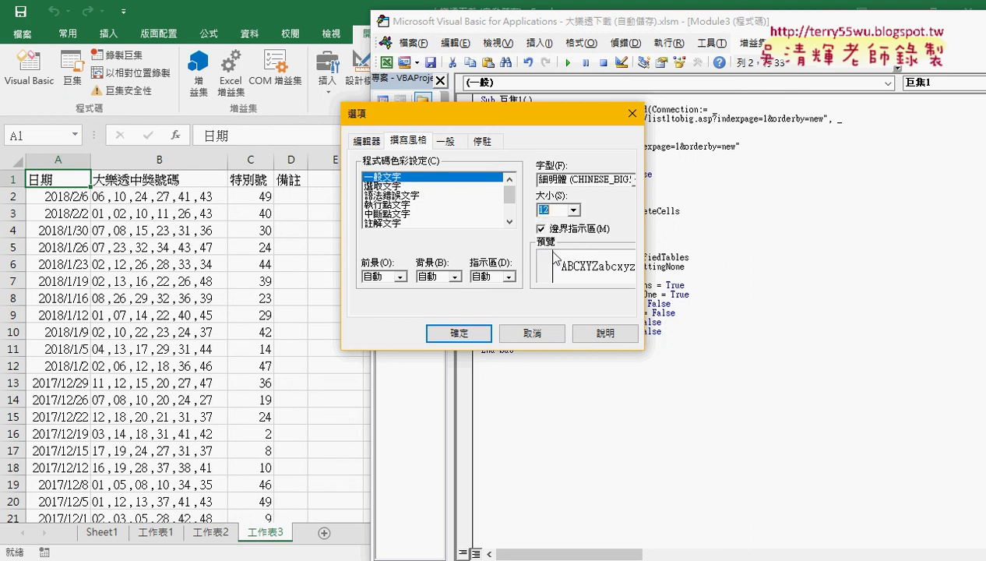
left_click(459, 333)
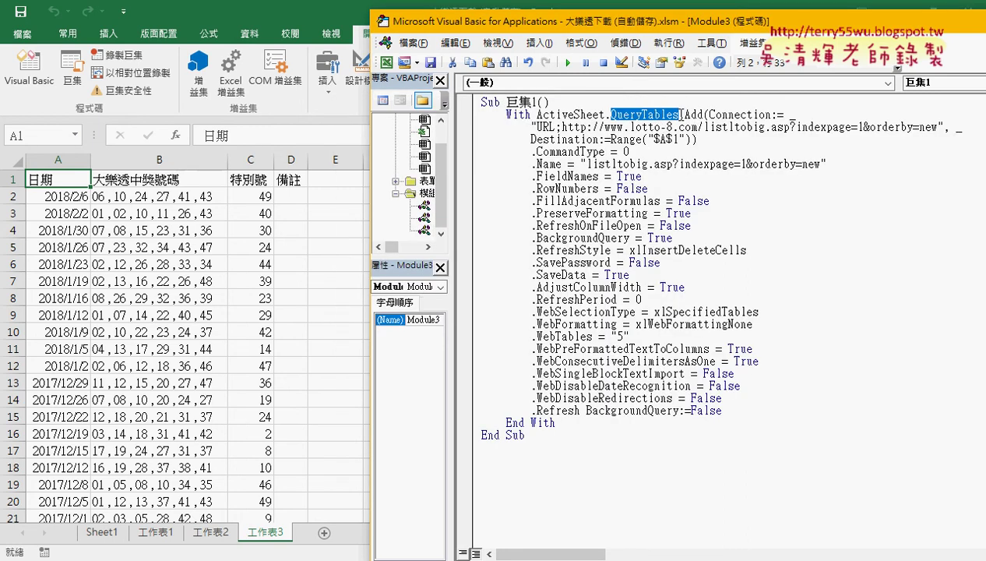
Highlight the Add method, lotto-8.com URL, page number 1 and Range("$A$1") destination in the code
mouse_move(706, 115)
left_mouse_down()
mouse_move(691, 113)
mouse_move(770, 115)
left_mouse_up()
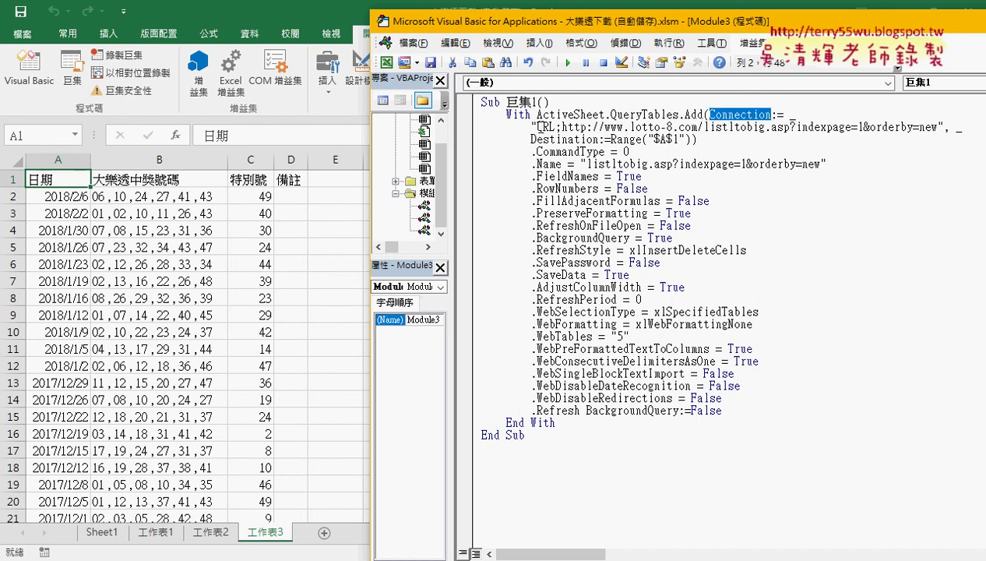
left_click_drag(536, 126, 941, 128)
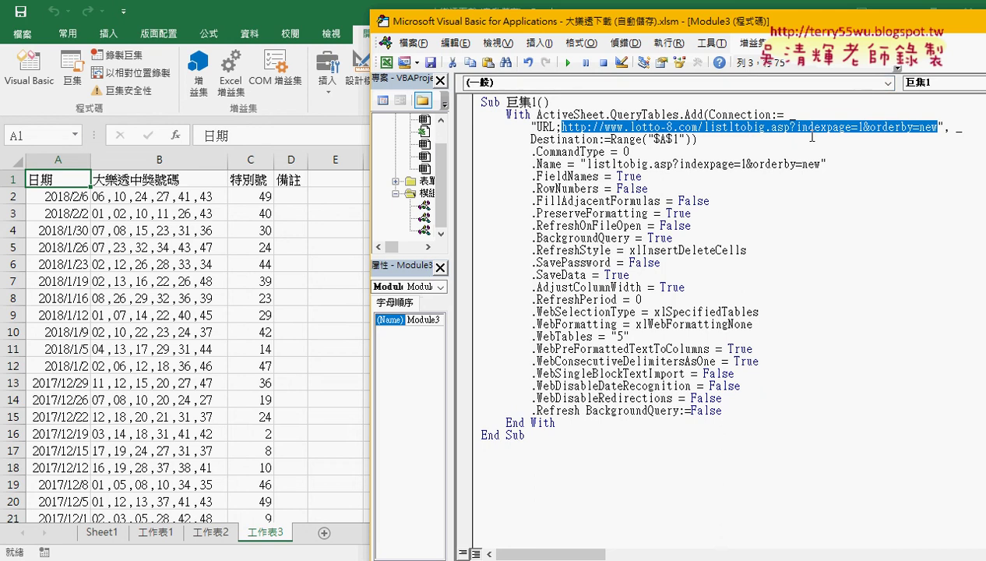
left_click(861, 126)
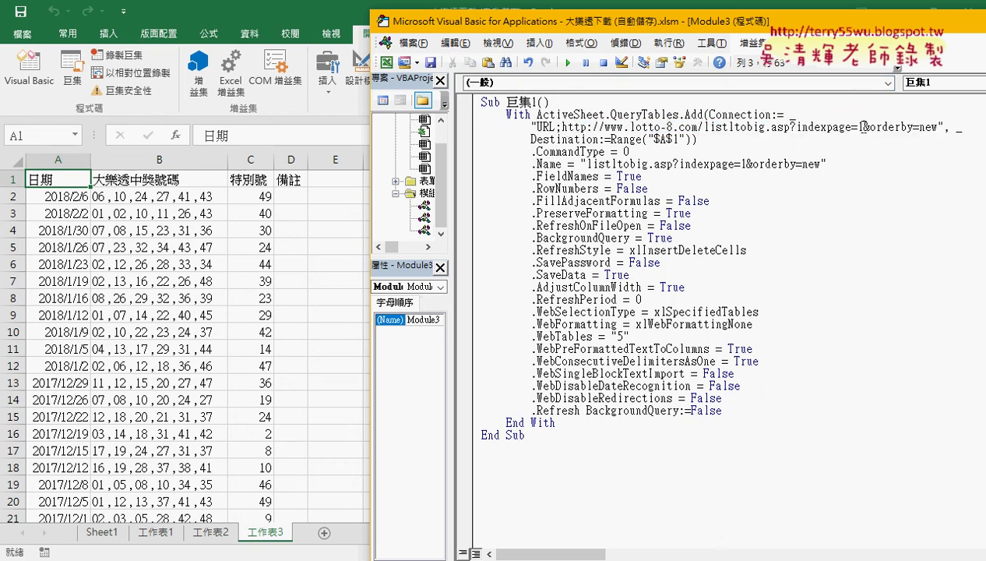
key("shift+Left")
left_click_drag(530, 139, 691, 140)
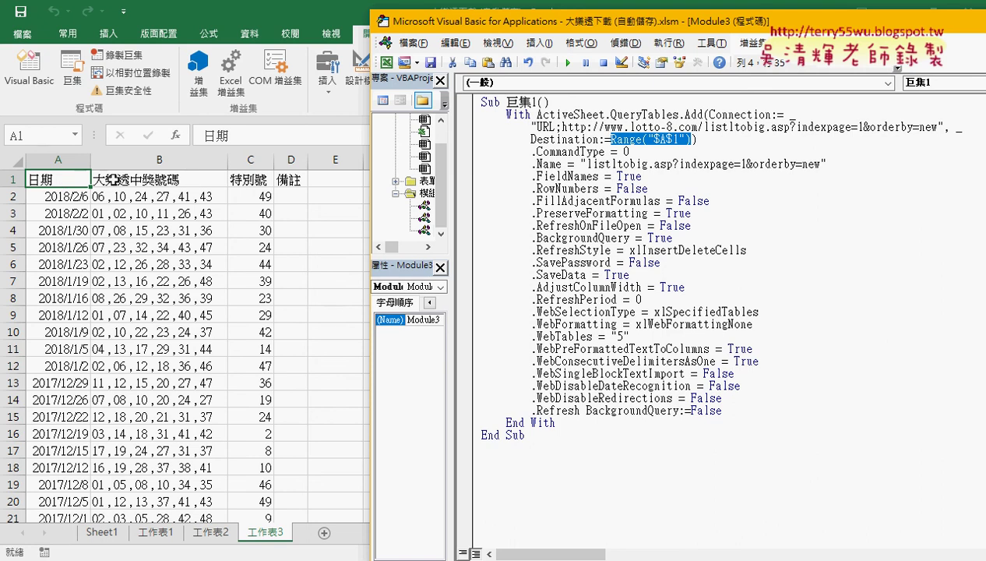
Check that 工作表3's imported results end at row 31 (2017/10/27), then reopen the VBA editor on 巨集1
left_click(64, 179)
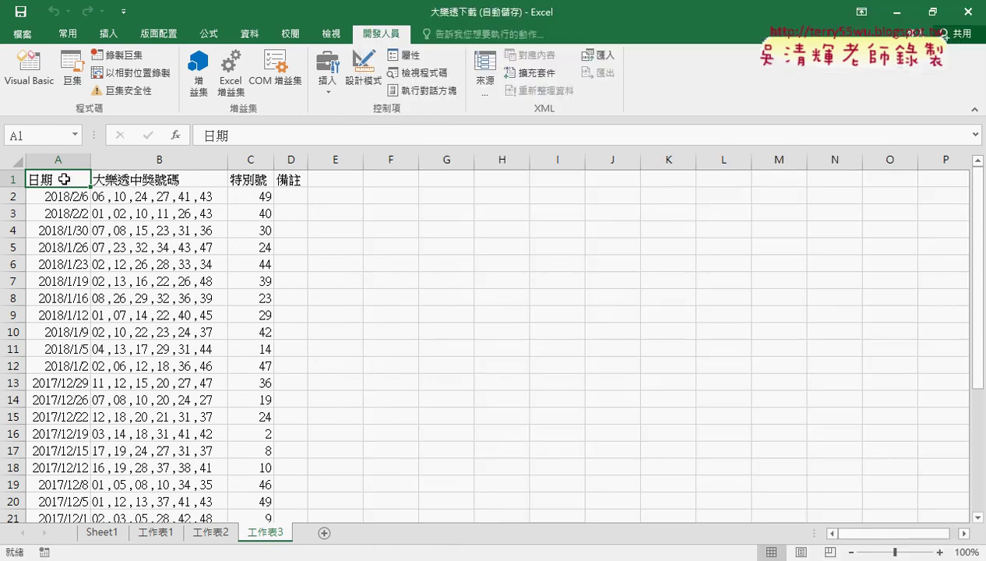
key("ctrl+Down")
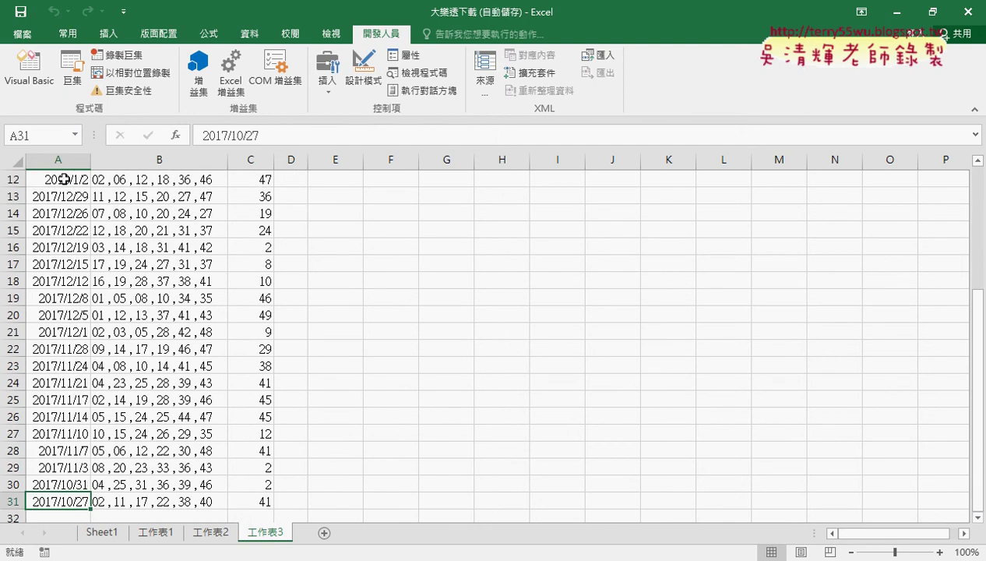
key("Down")
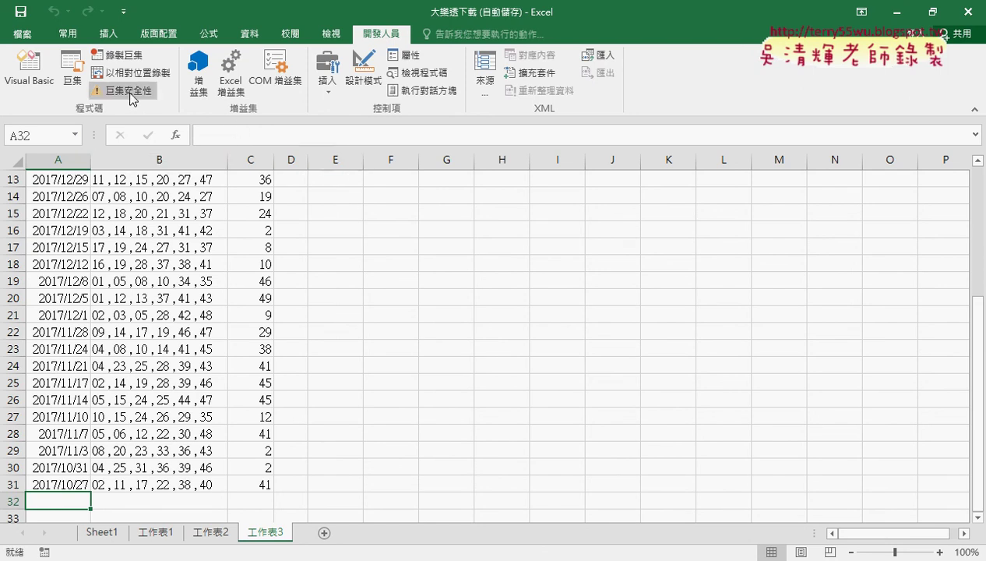
left_click(72, 80)
left_click(29, 69)
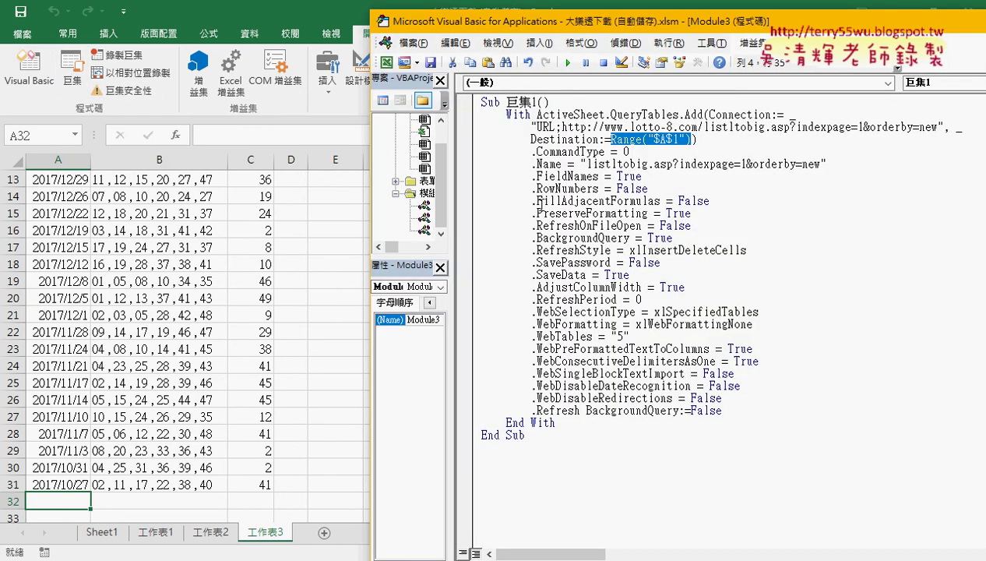
Inspect the indexpage= page number and the 1 in Range("$A$1") in 巨集1's code, then return to the worksheet
left_click(861, 126)
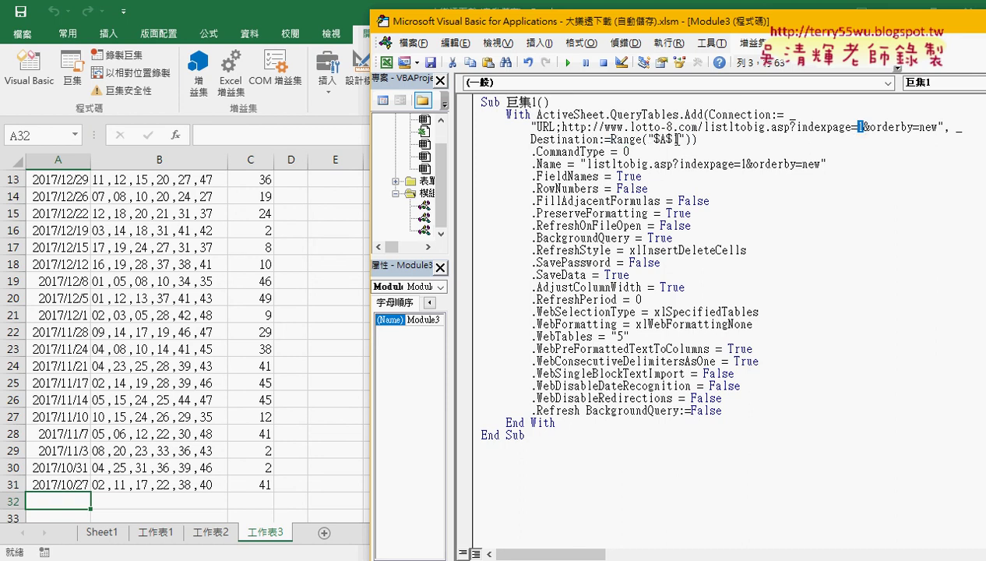
left_click_drag(677, 139, 668, 140)
left_click(297, 231)
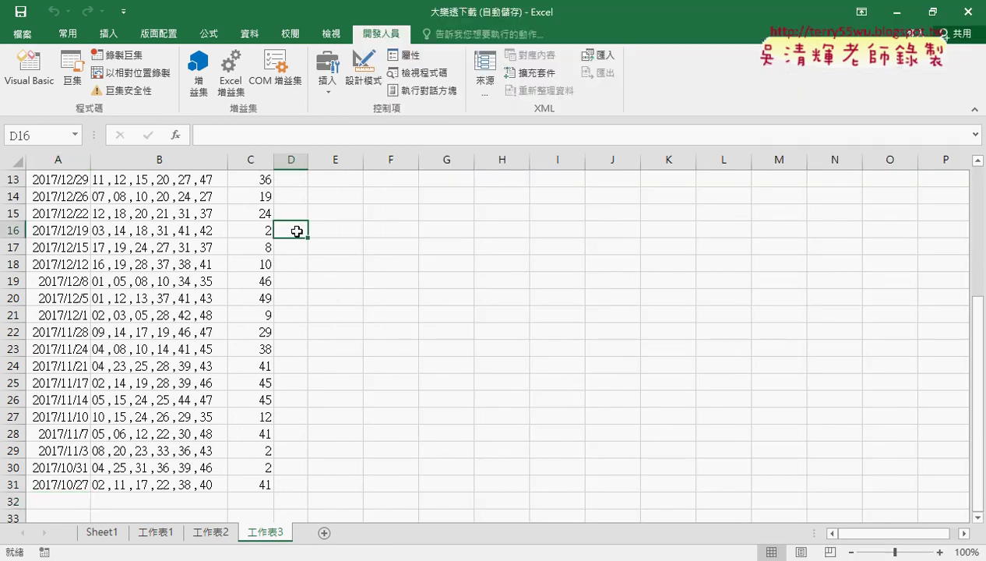
Add the blank sheet 工作表4, dismiss a From Web query unused, and bring up the Developer commands
left_click(251, 36)
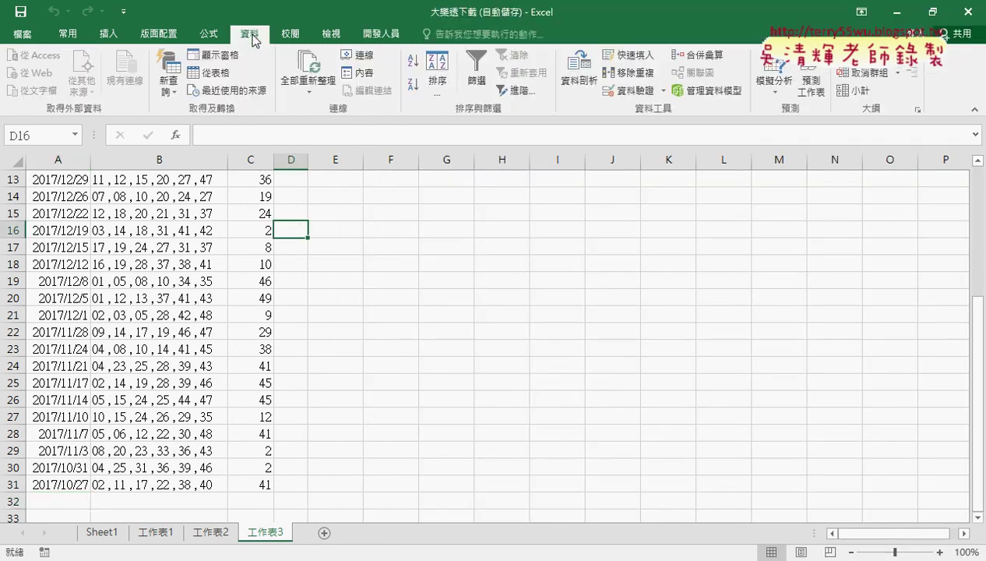
left_click(324, 532)
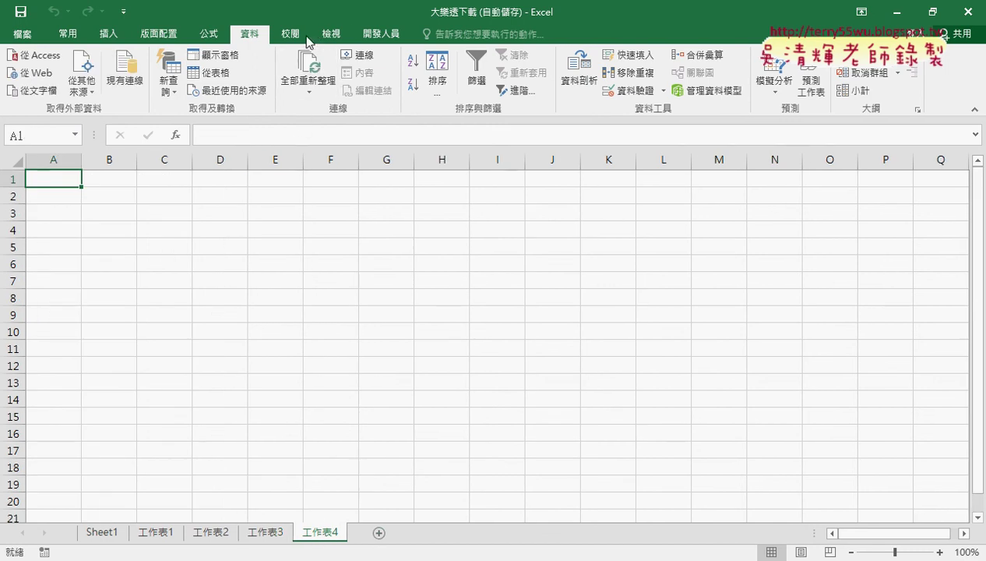
left_click(35, 74)
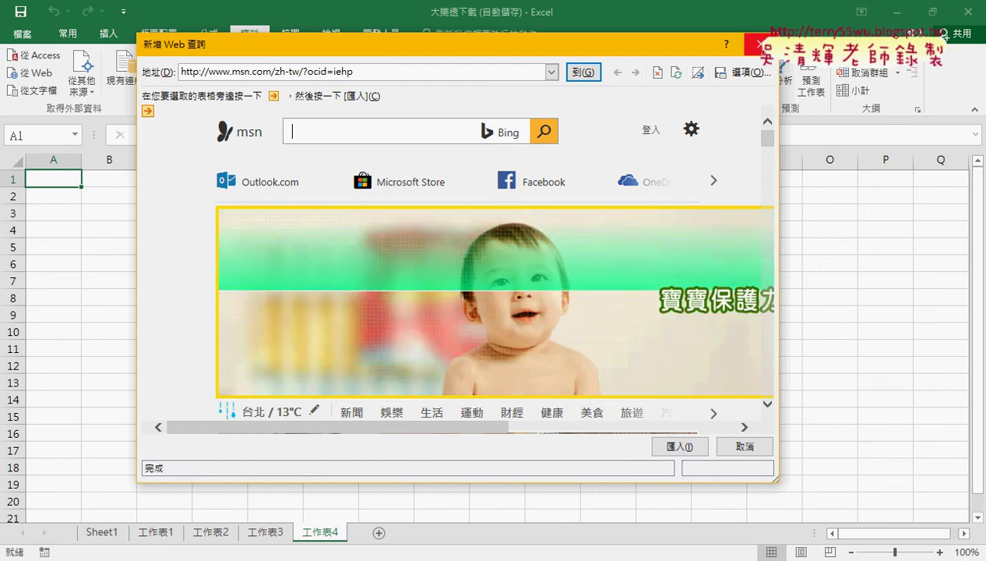
left_click(756, 45)
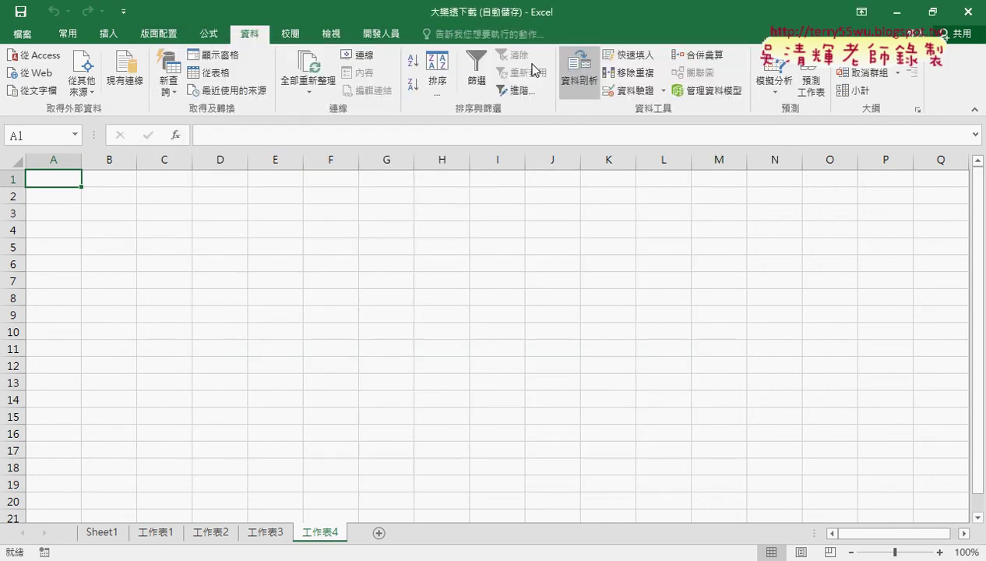
left_click(381, 34)
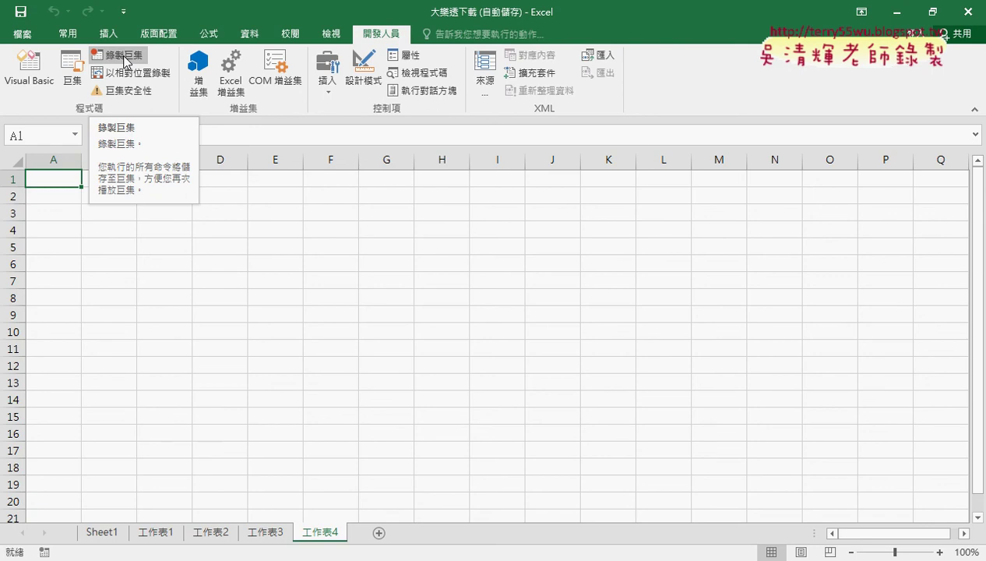
left_click(124, 56)
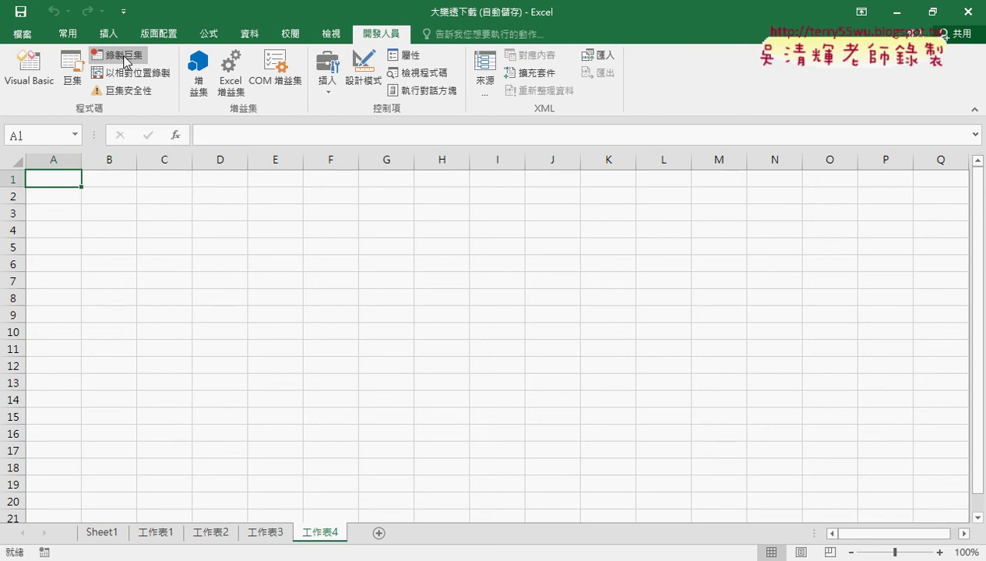